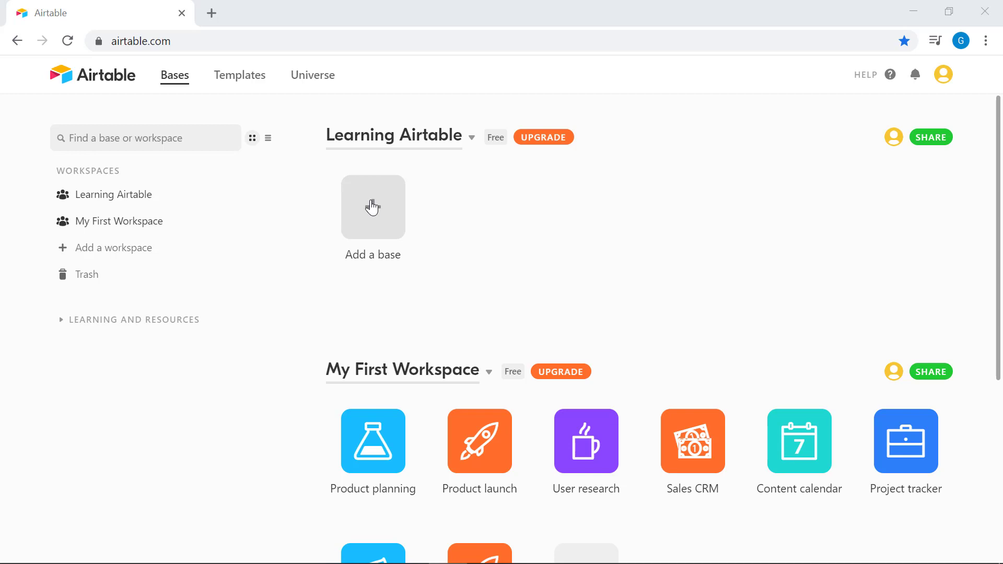
- Create a base from scratch in the Learning Airtable workspace, colour it red and name it "Proofreading Business"
click(372, 207)
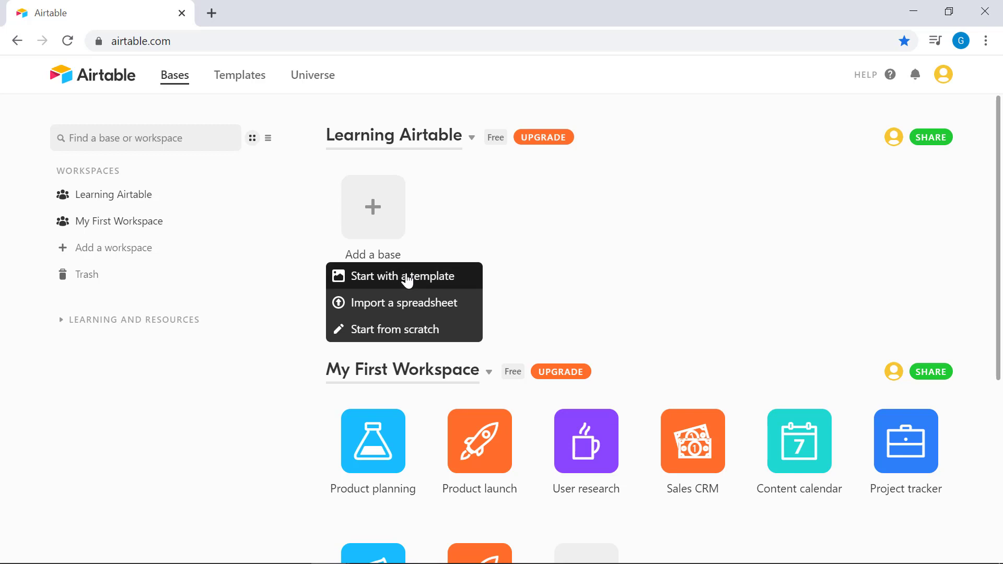
click(414, 337)
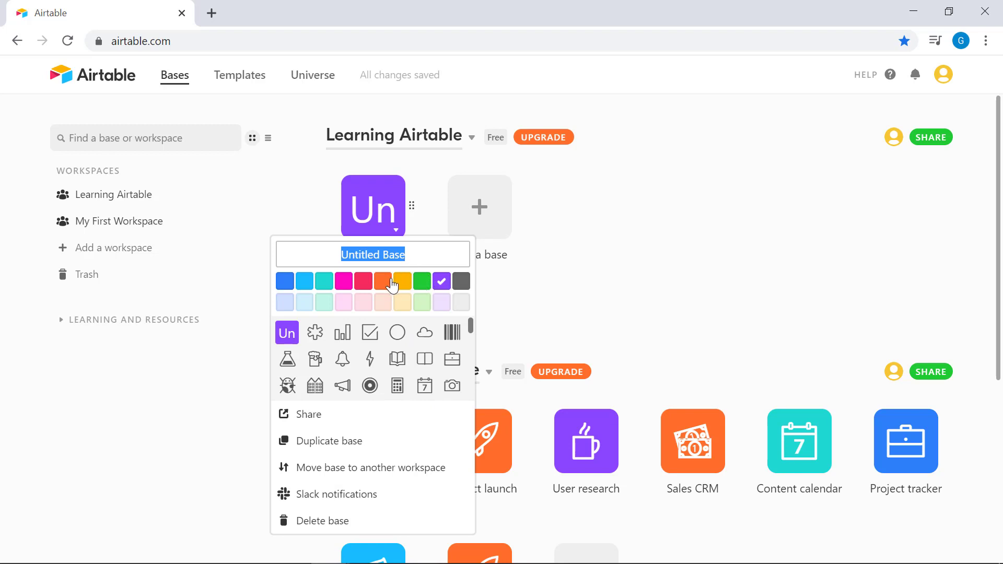
click(364, 282)
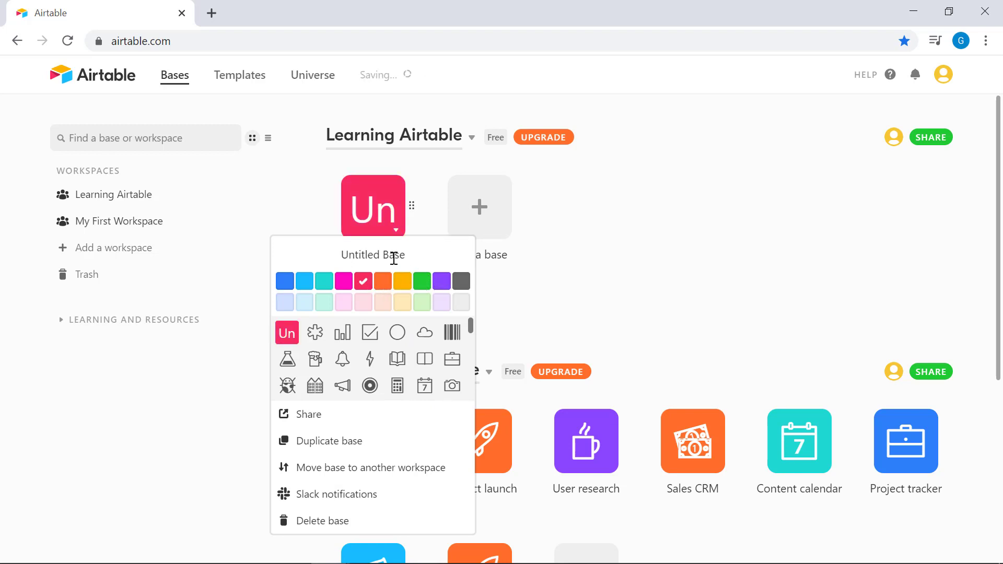
click(394, 258)
text(P)
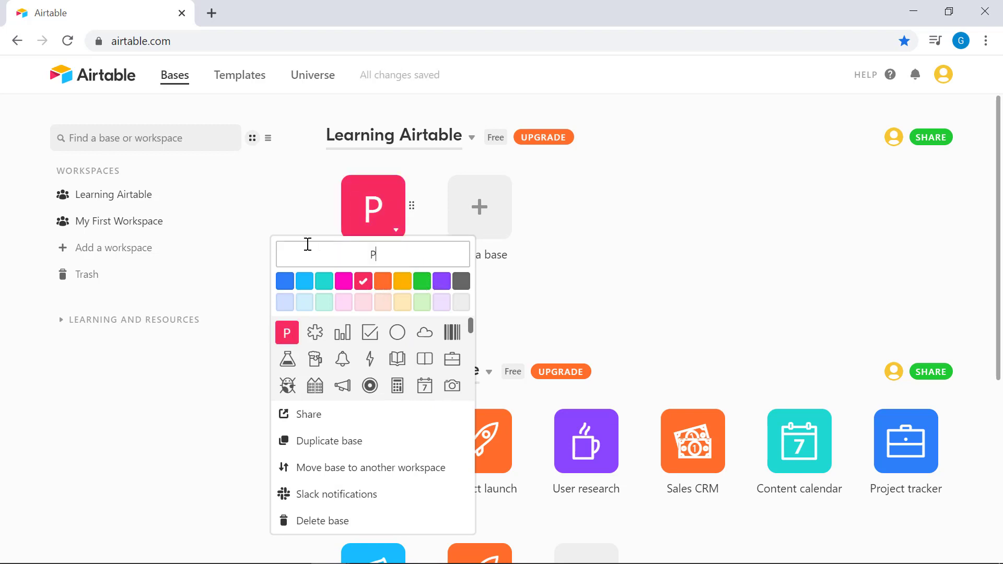
text(roofreading Business)
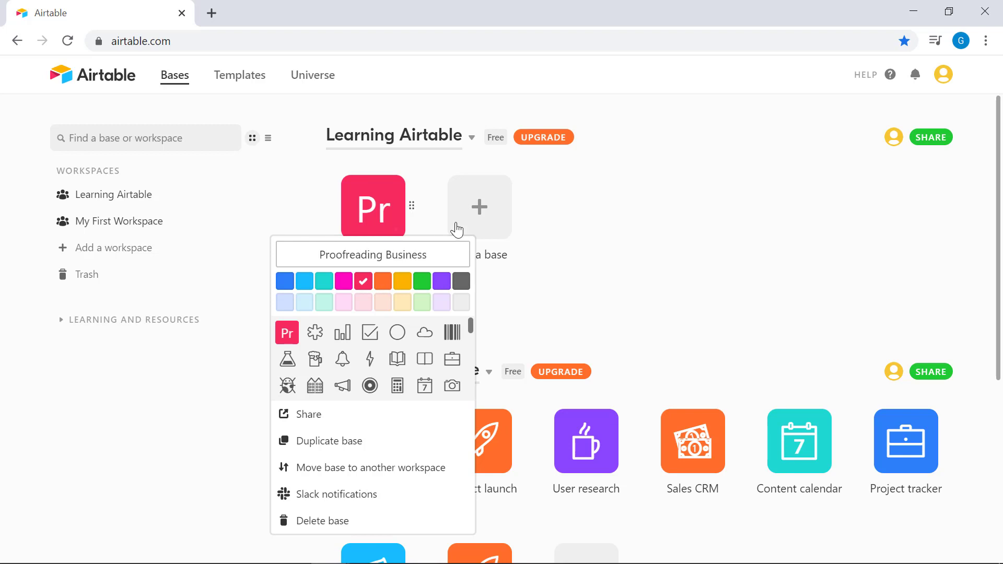
- Give the Proofreading Business base the briefcase icon and open the base
scroll(382, 361, down, 2)
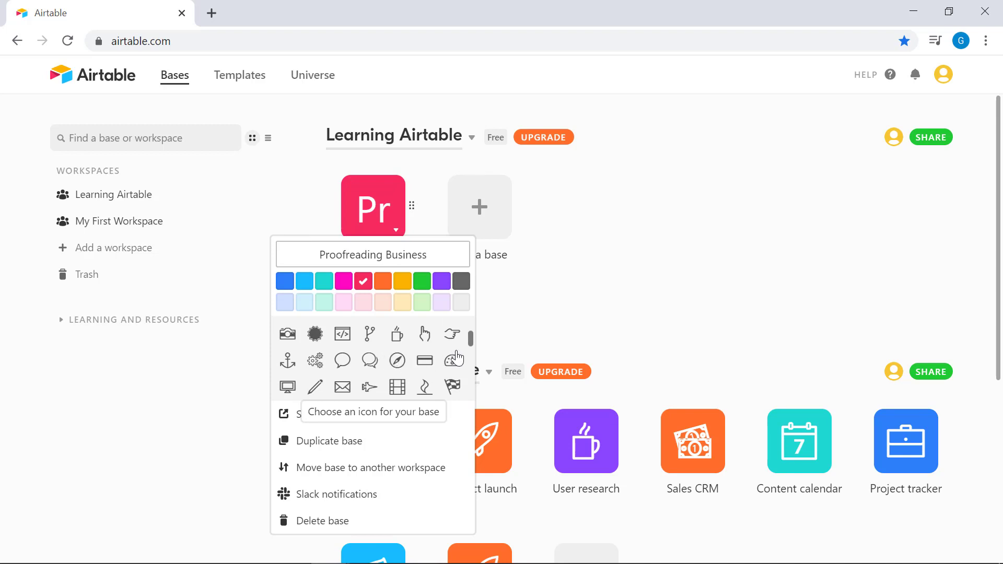
scroll(440, 367, down, 3)
scroll(438, 365, up, 5)
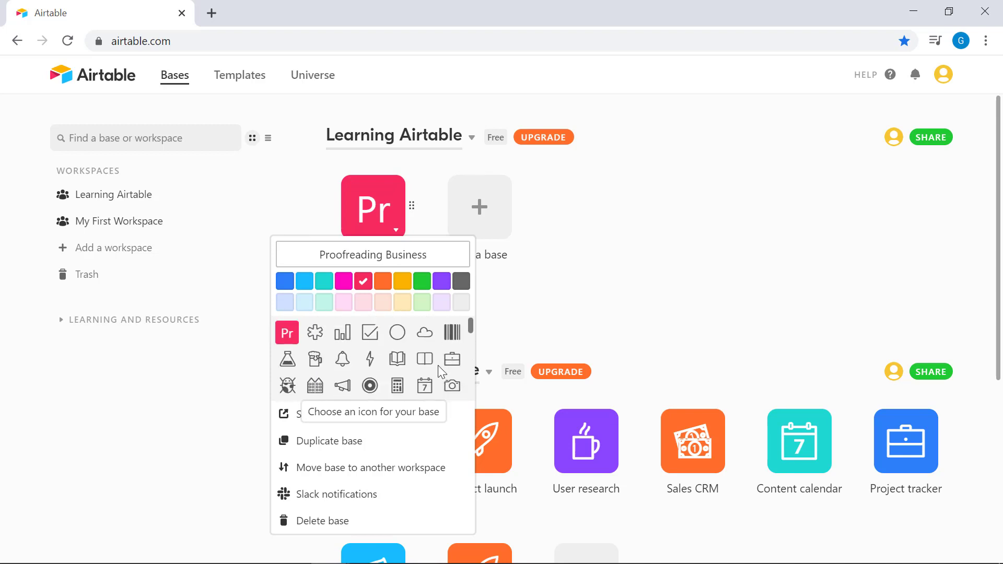
click(454, 362)
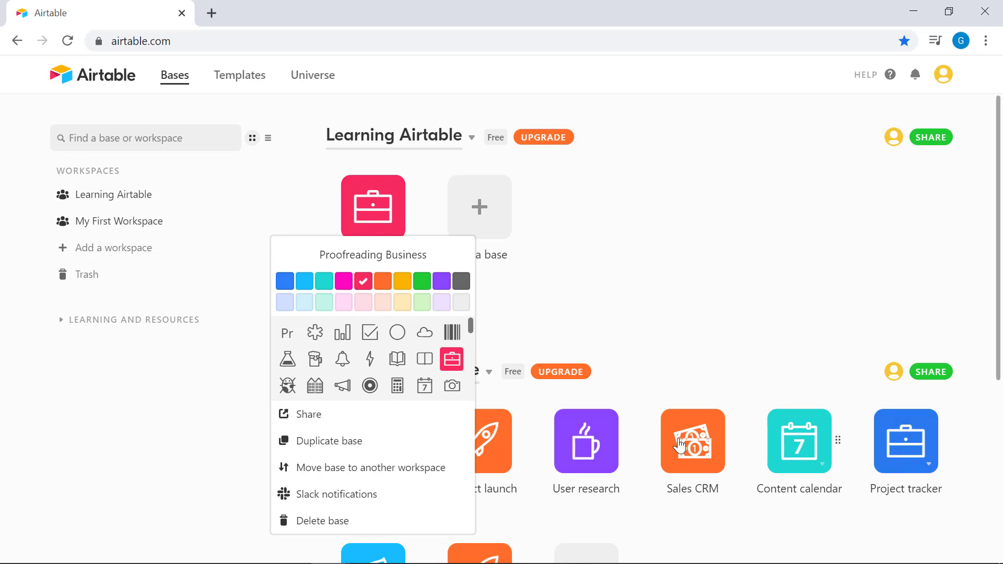
click(608, 273)
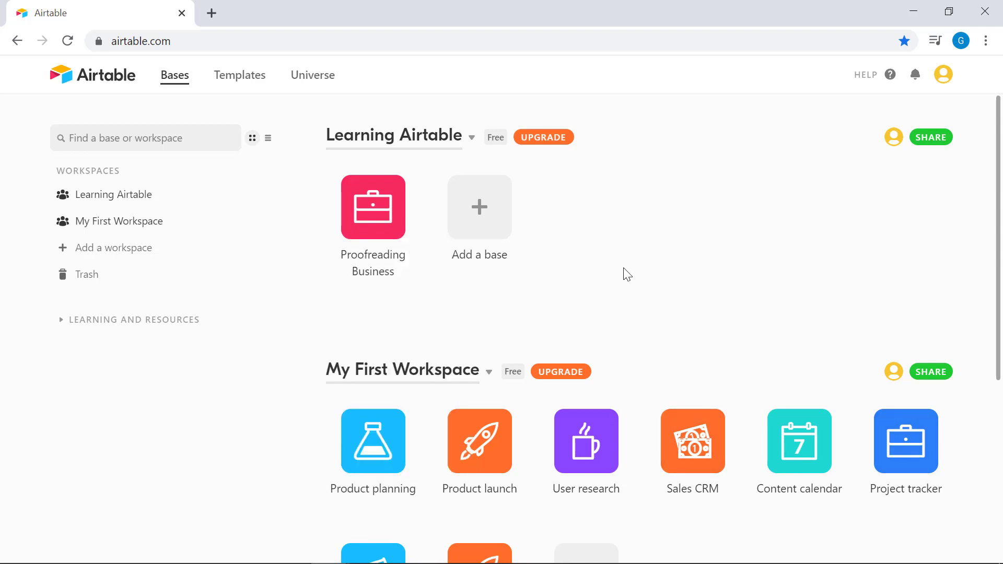
click(379, 220)
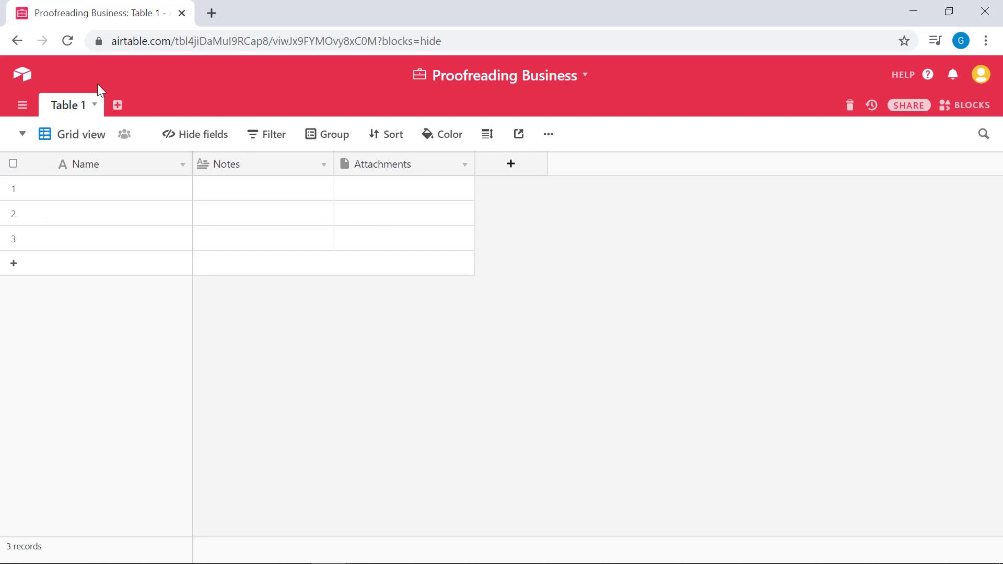
- Add a second, empty table to the base, keeping its default name
click(119, 107)
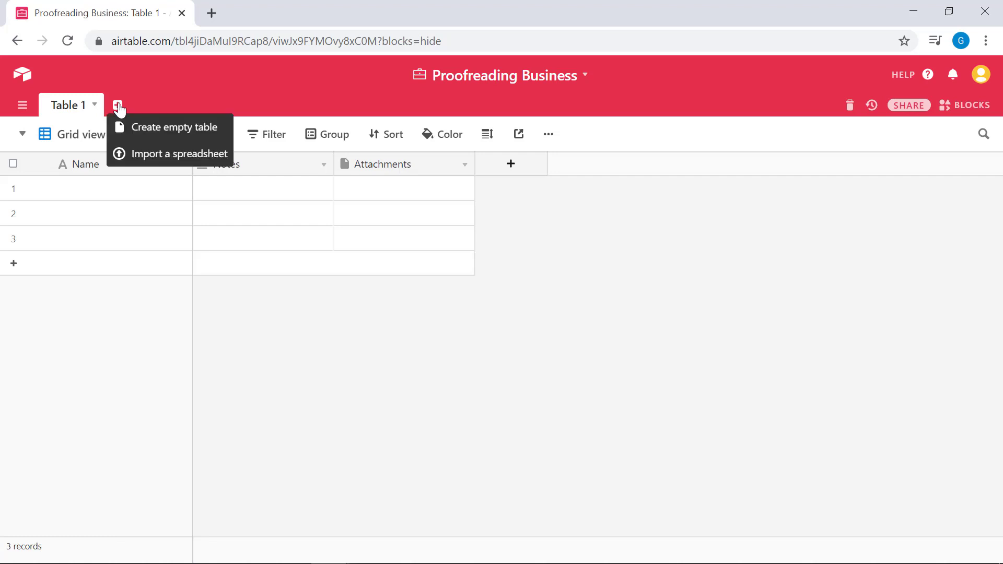
click(148, 130)
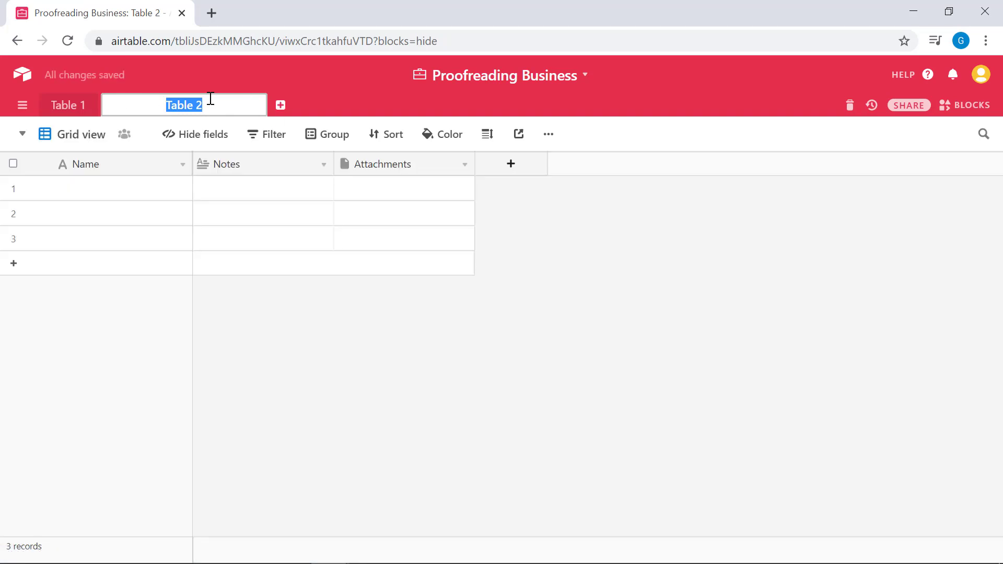
click(281, 106)
click(180, 107)
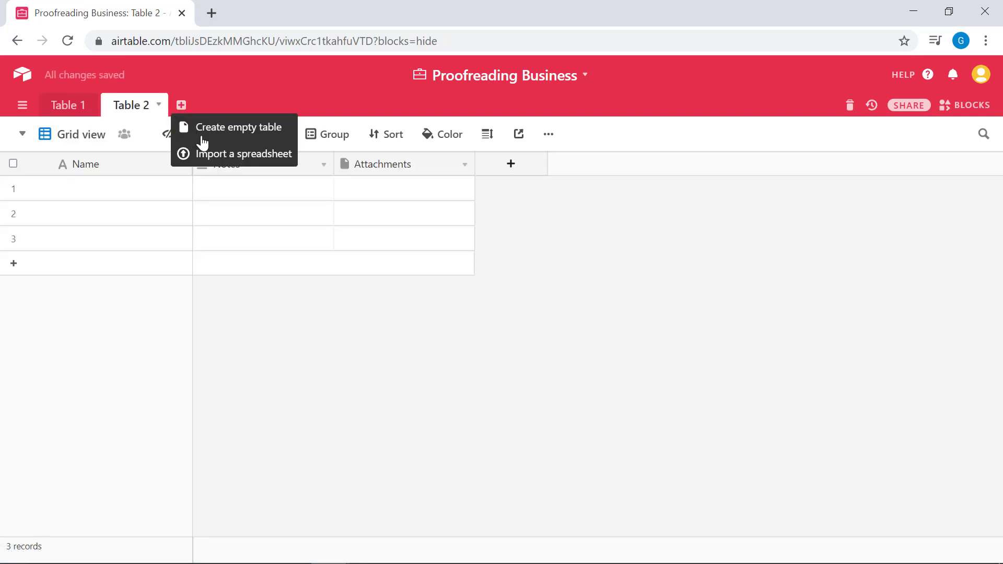
click(220, 90)
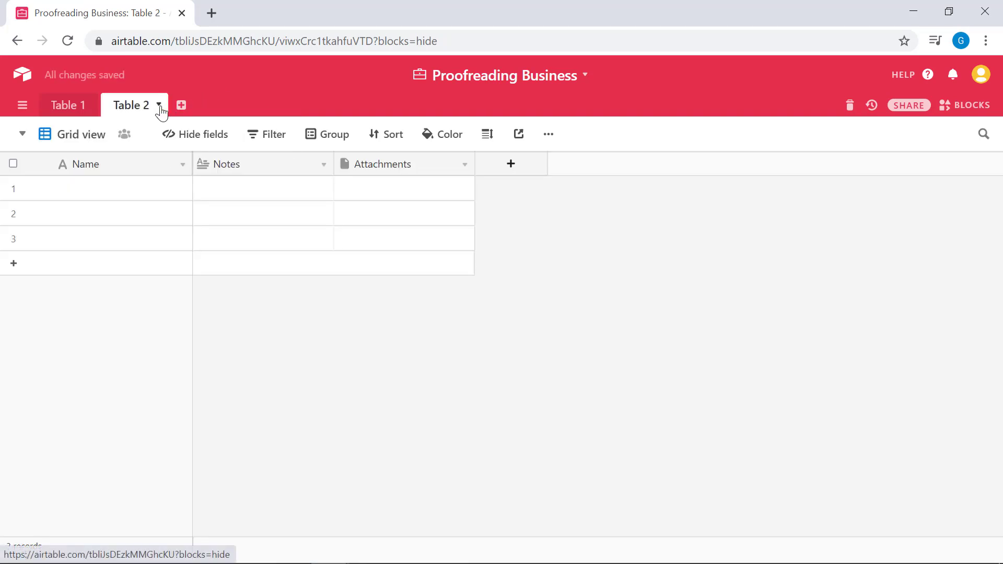
- Delete Table 2 from the base
click(159, 107)
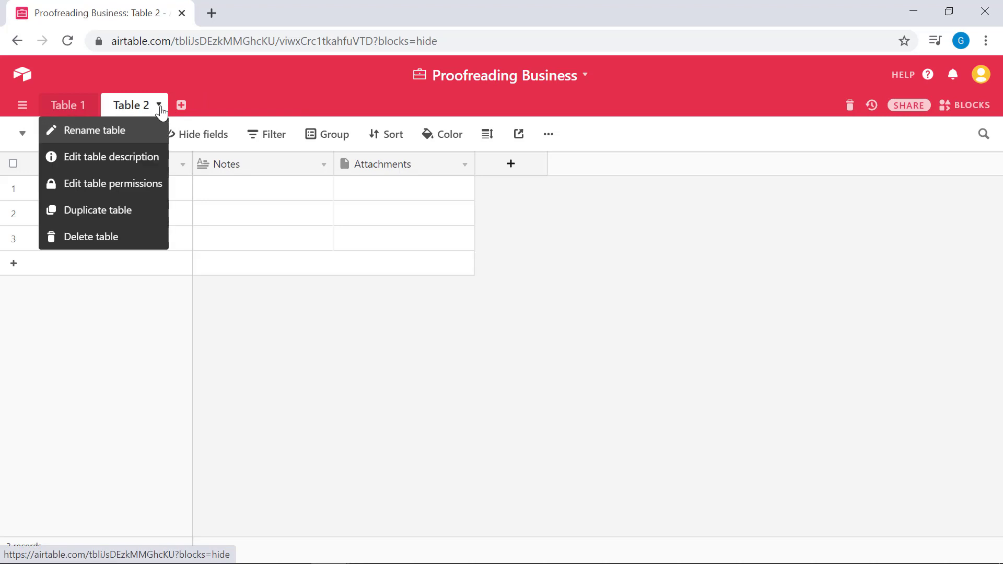
click(102, 242)
click(238, 224)
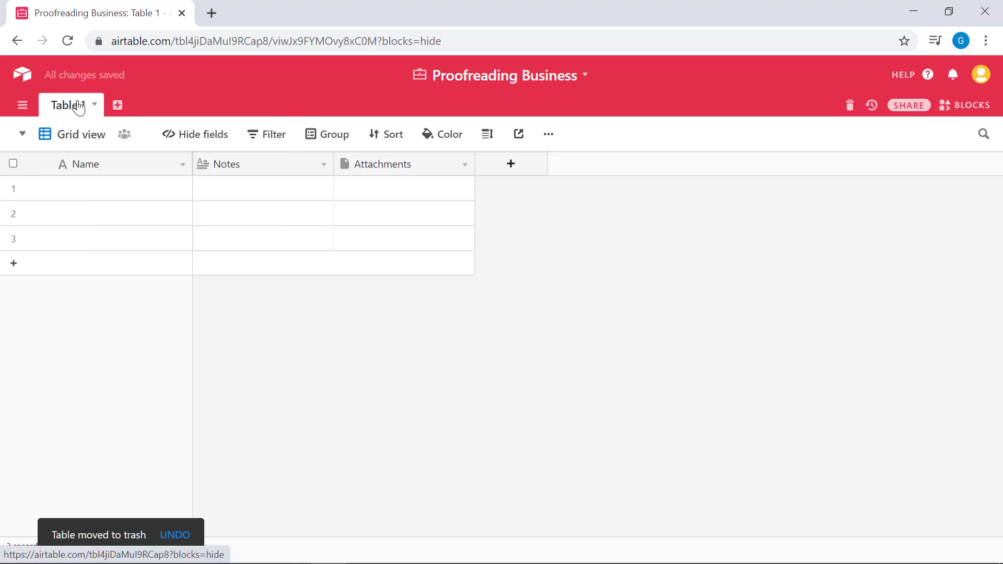
- Rename Table 1 as "Contractors"
double_click(60, 108)
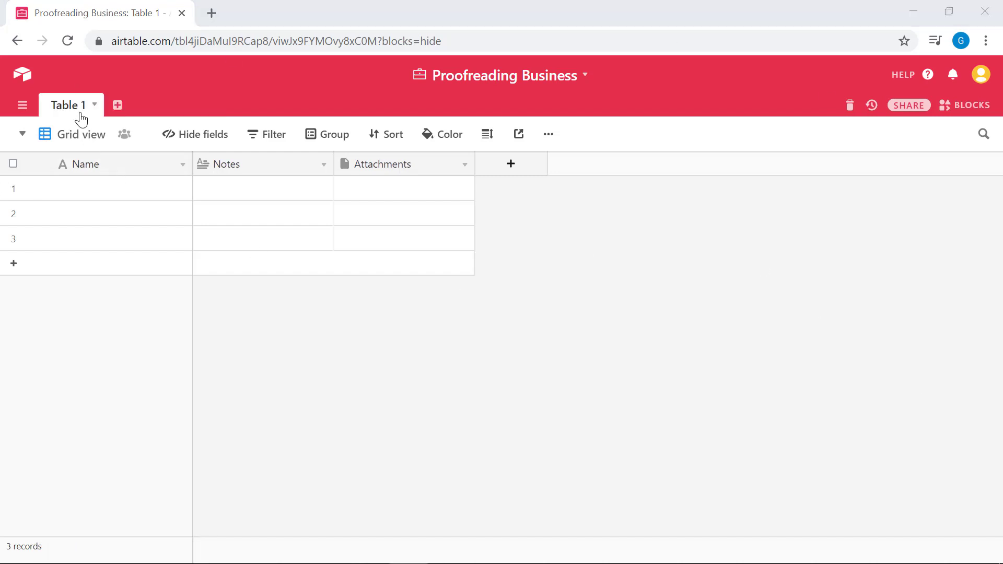
click(81, 119)
click(95, 105)
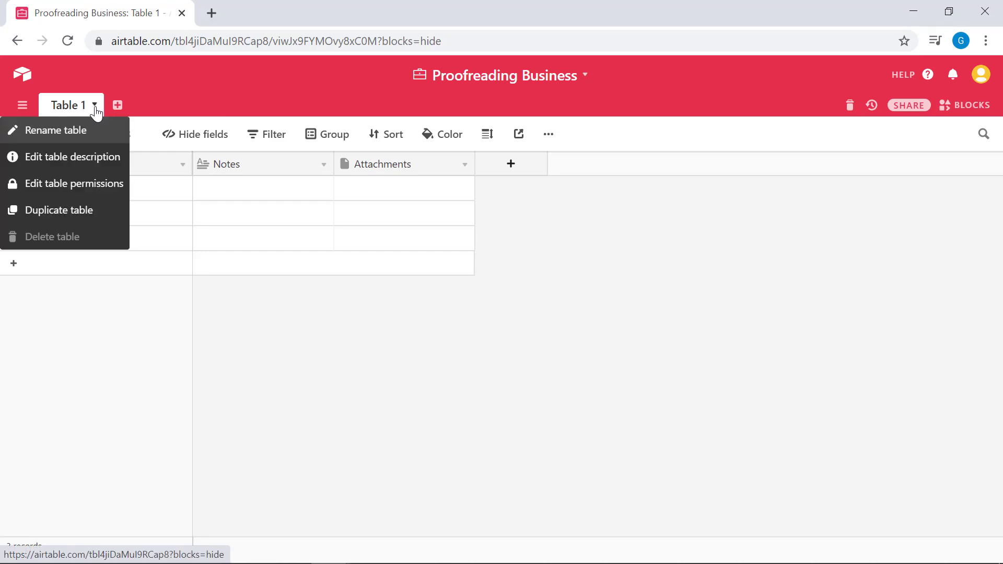
click(79, 135)
text(Contrac)
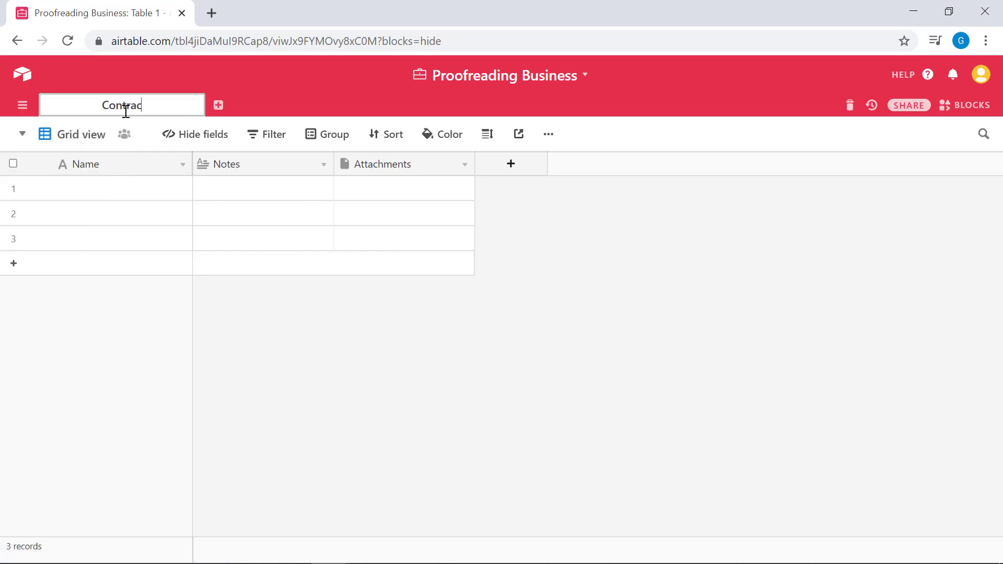
text(tors)
key(Return)
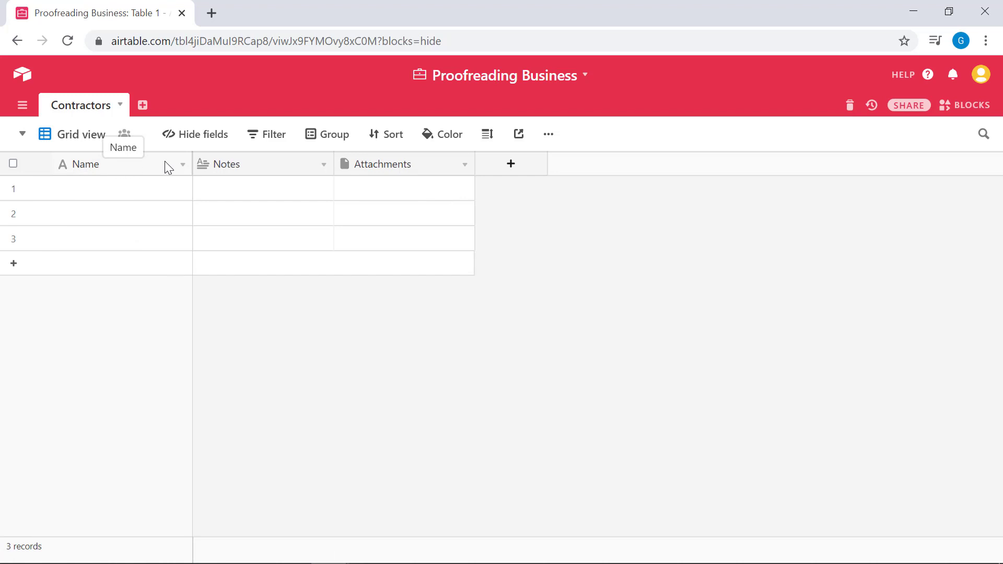
- Enter the first contractor's full name in the Name field of the first record
click(182, 166)
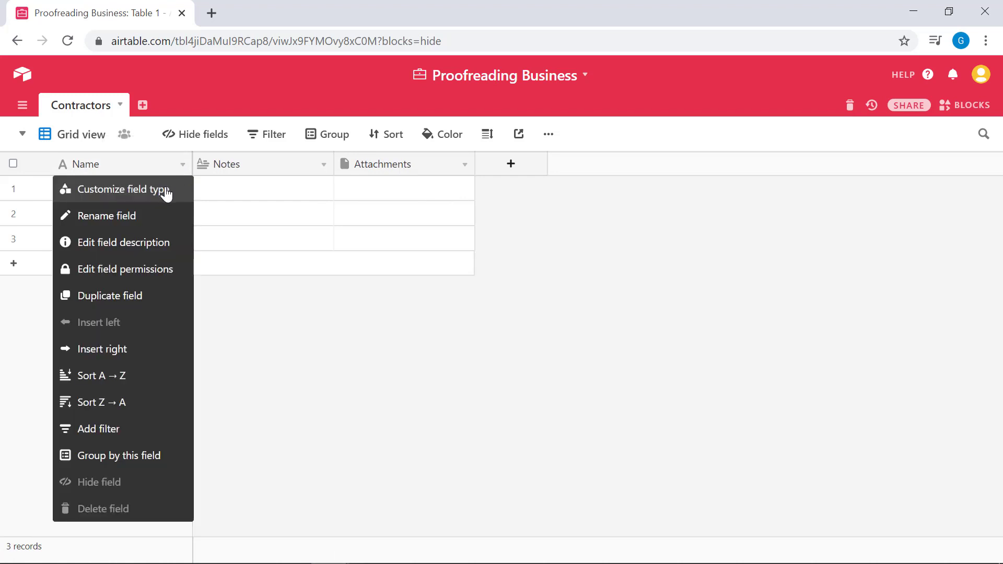
click(254, 201)
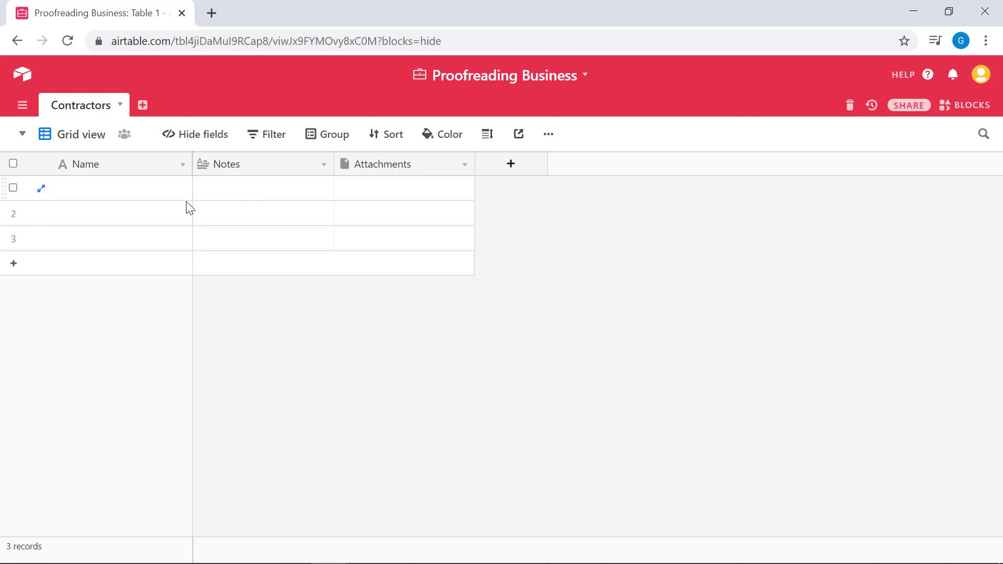
click(126, 192)
double_click(132, 184)
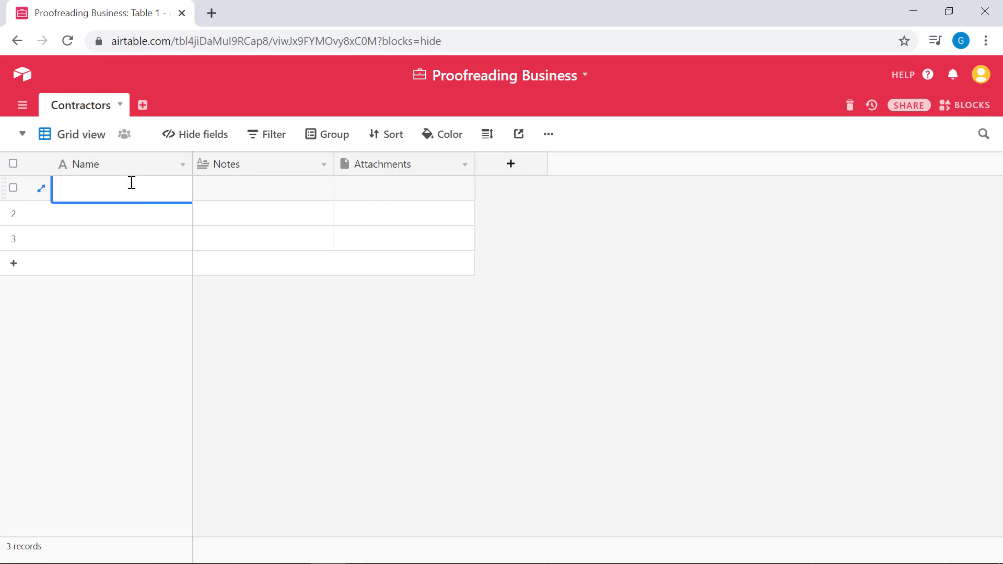
text(Maria)
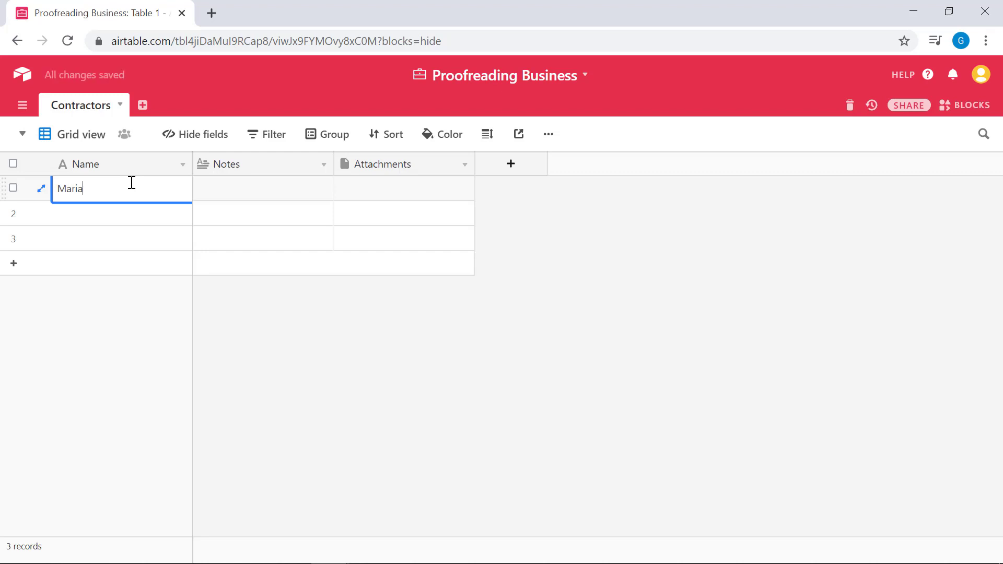
text( Martinez)
key(Return)
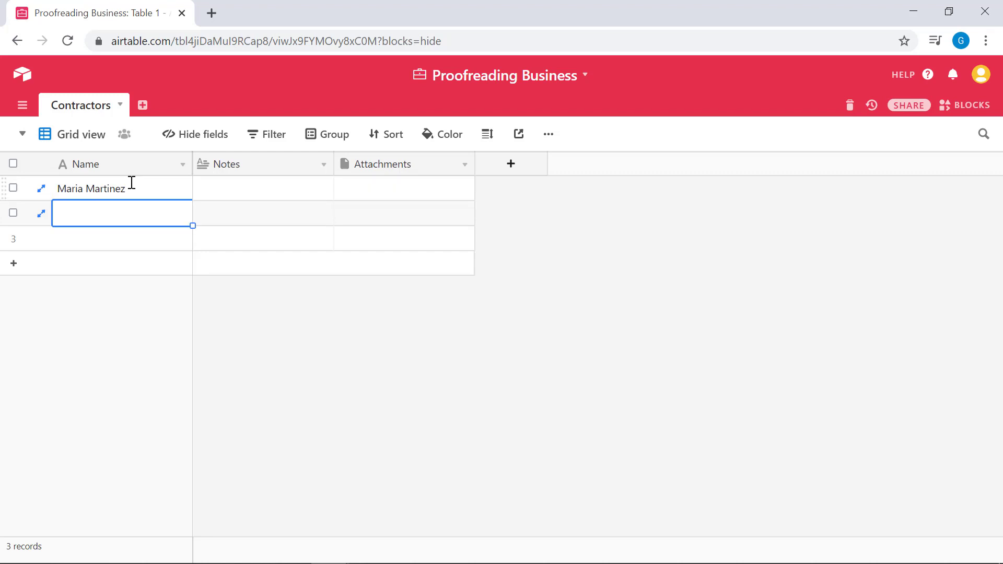
- Inspect the type settings of the primary Name field and close them without changes
click(182, 164)
click(175, 192)
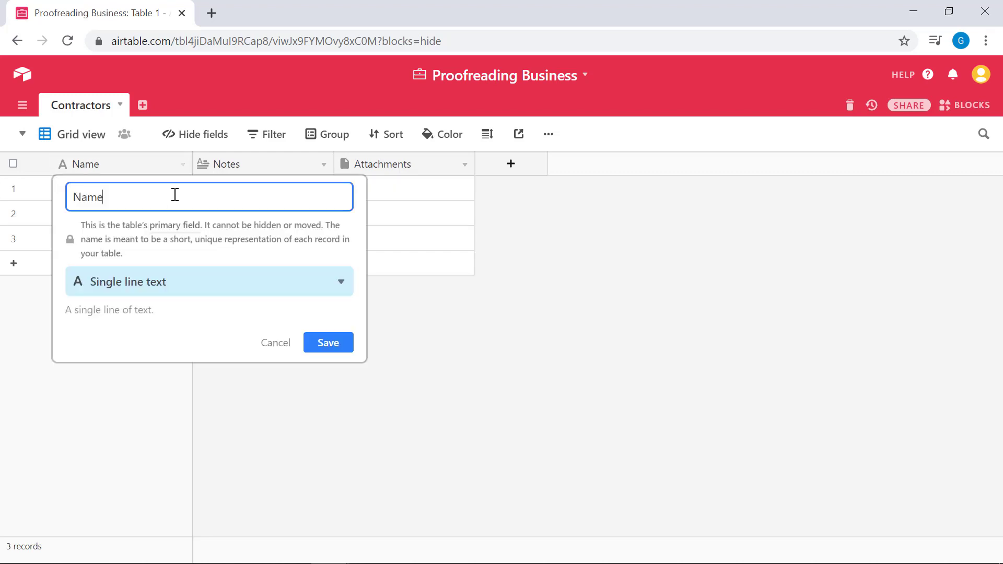
click(602, 226)
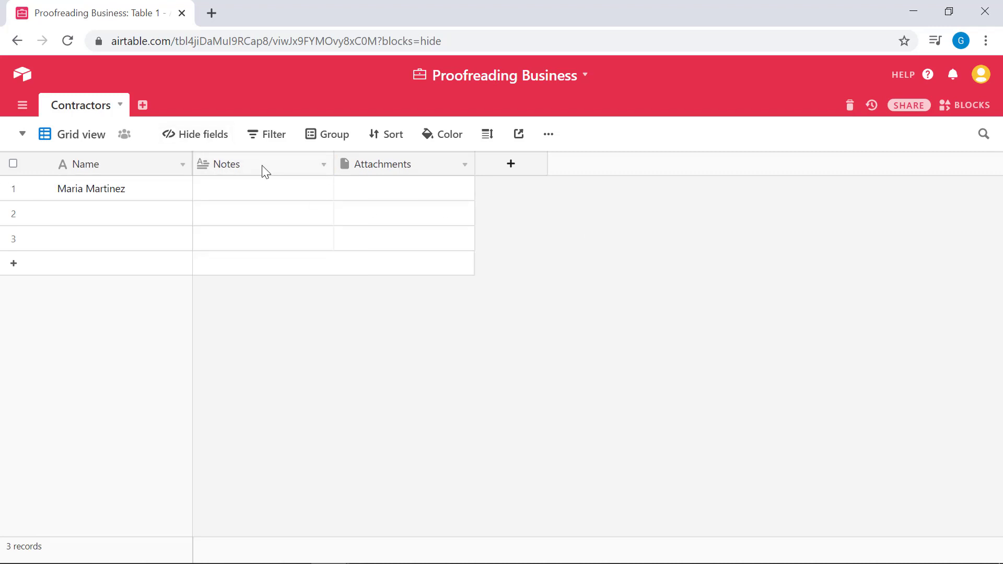
- Open the Notes field's type settings and change the field name to "Seniority Level (1 to 5)"
click(225, 166)
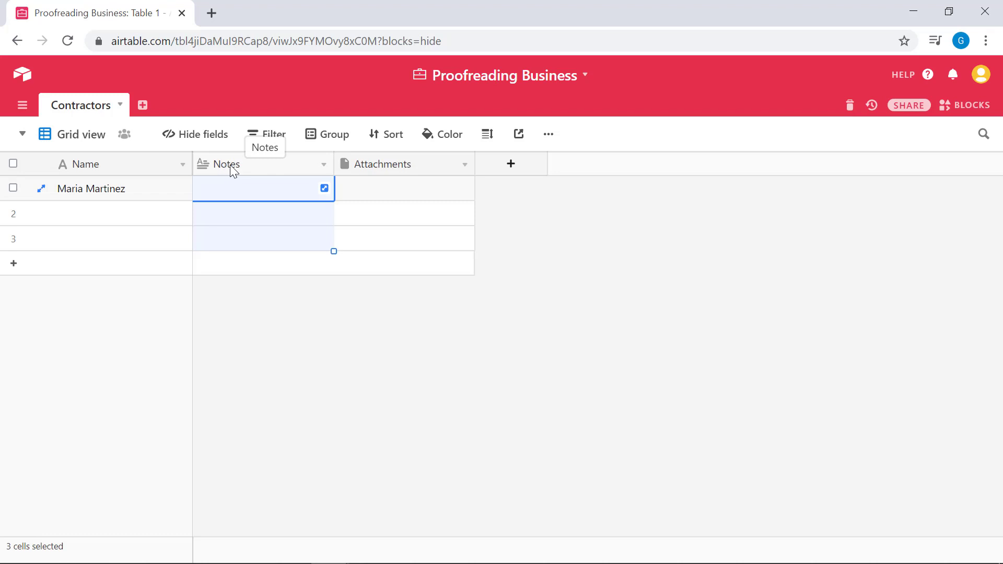
click(318, 165)
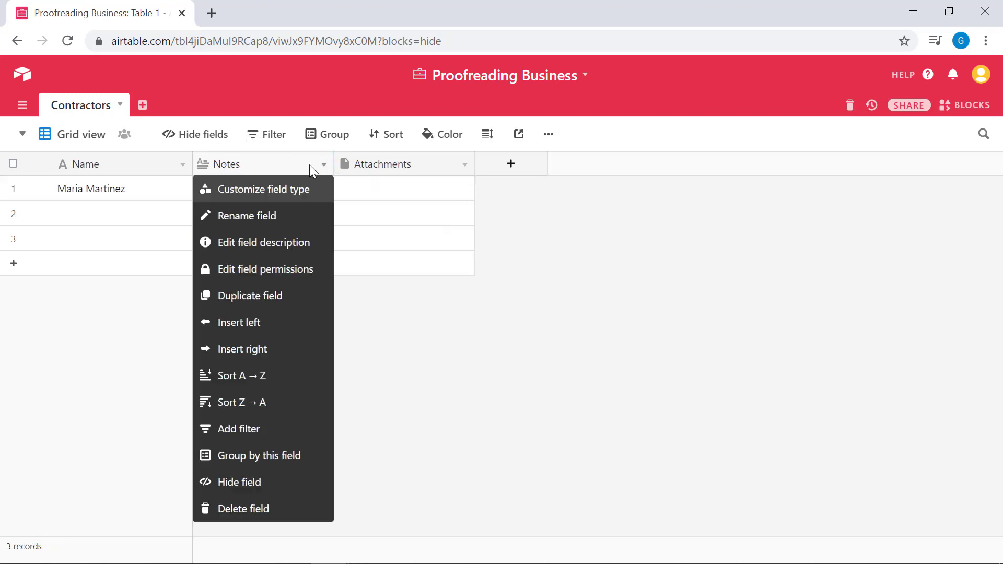
click(296, 188)
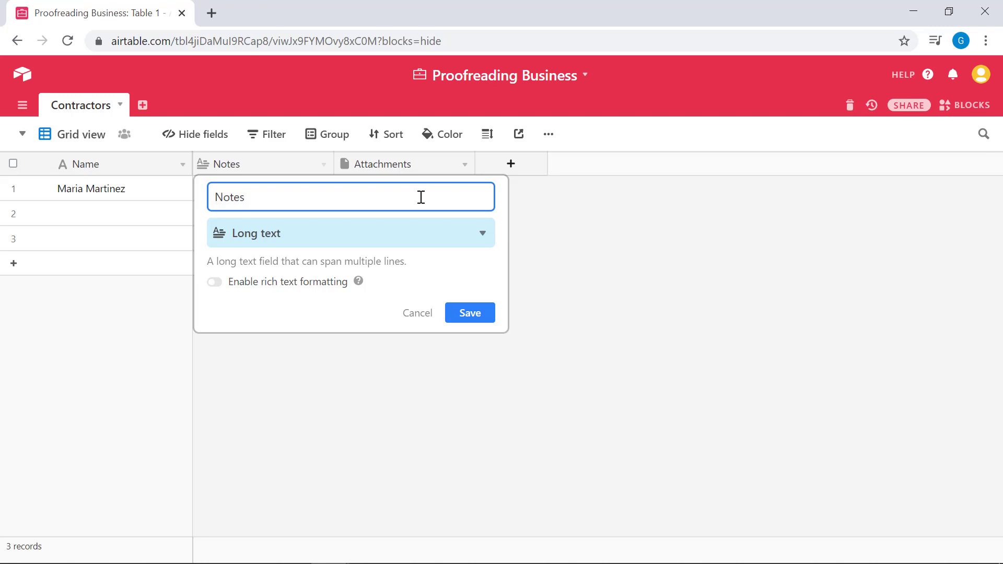
key(BackSpace)
key(BackSpace)
key(BackSpace)
key(BackSpace)
key(BackSpace)
text(Seniority Level (1 to 5))
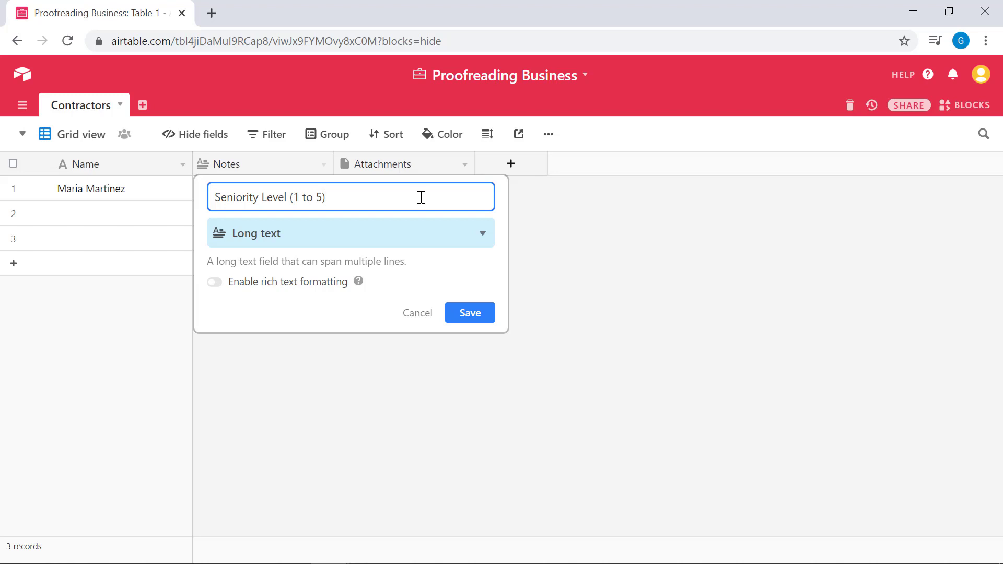
- Change the field type of the "Seniority Level (1 to 5)" field to Single select
click(445, 242)
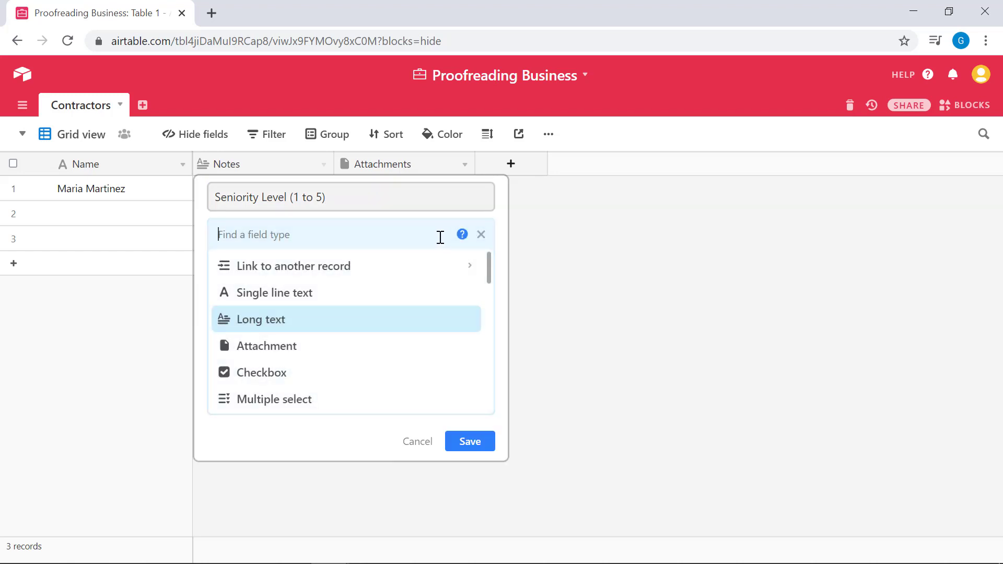
scroll(348, 295, down, 3)
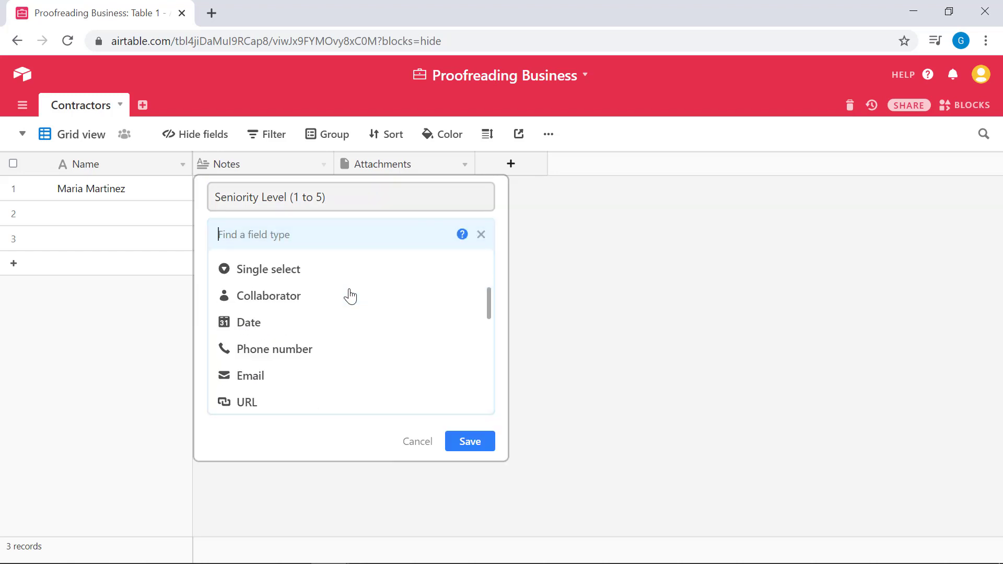
click(325, 281)
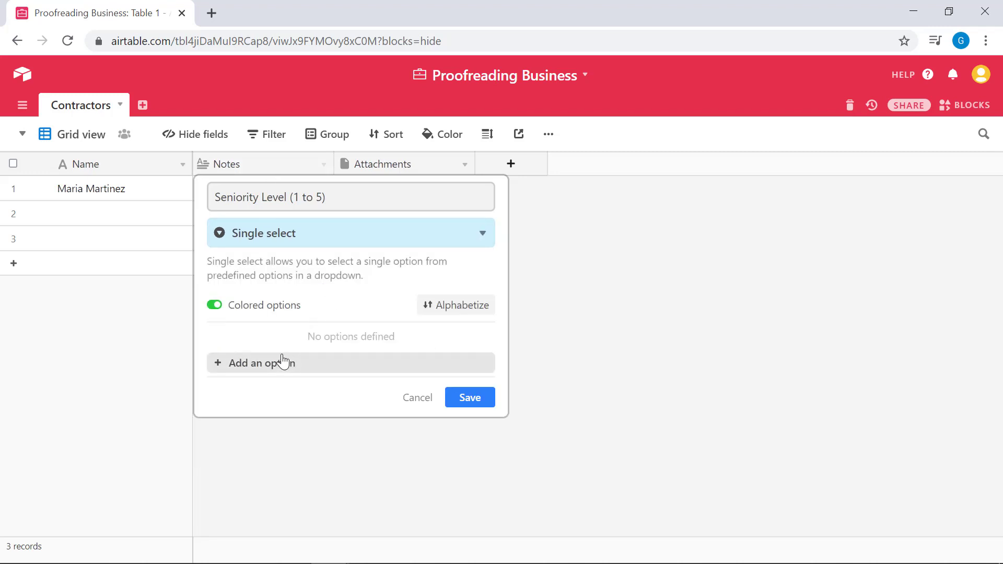
- Add the options 1, 2, 3, 4 and 5 to the seniority level field and save it
click(276, 365)
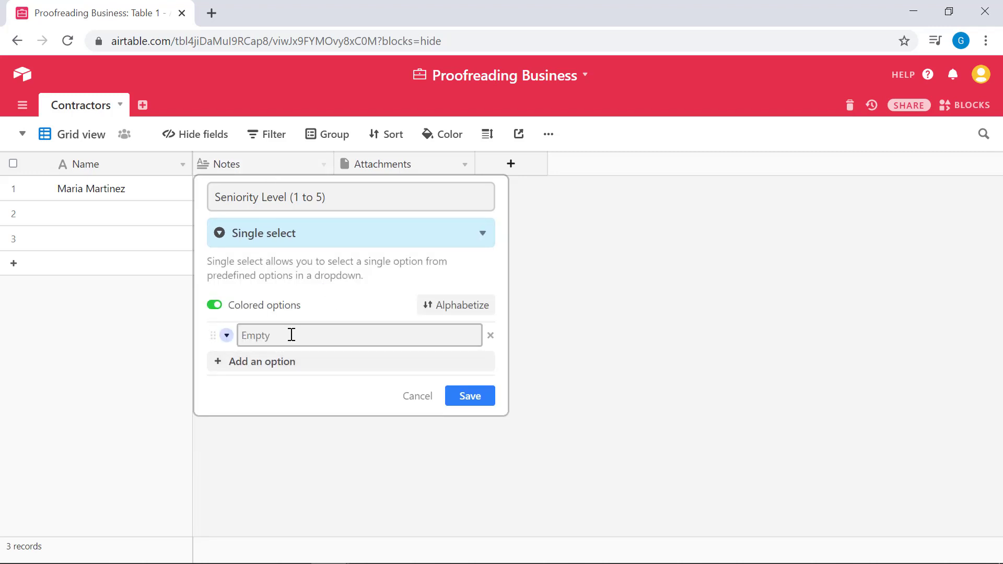
text(1)
key(Return)
text(2)
key(Return)
text(3)
key(Return)
text(4)
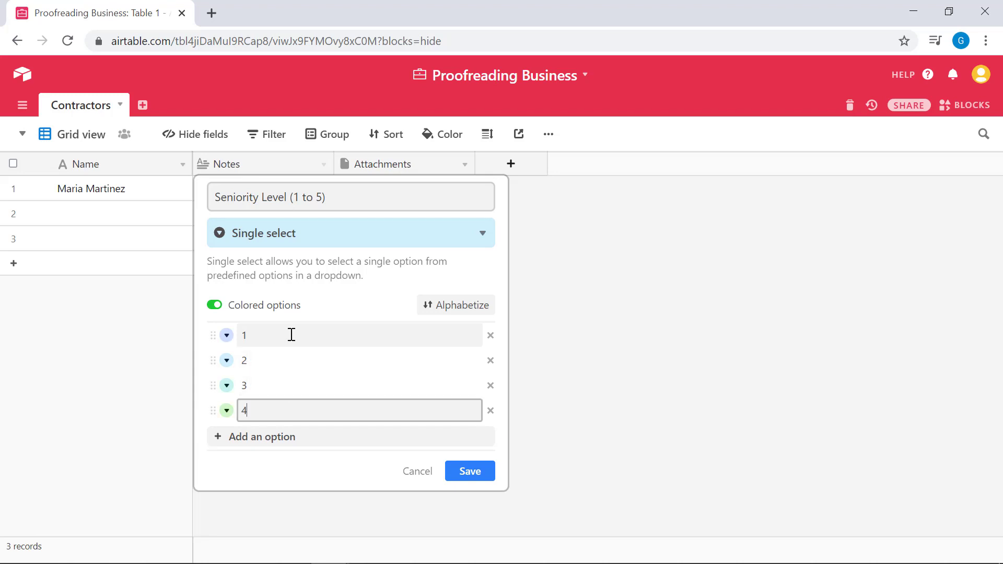
key(Return)
text(5)
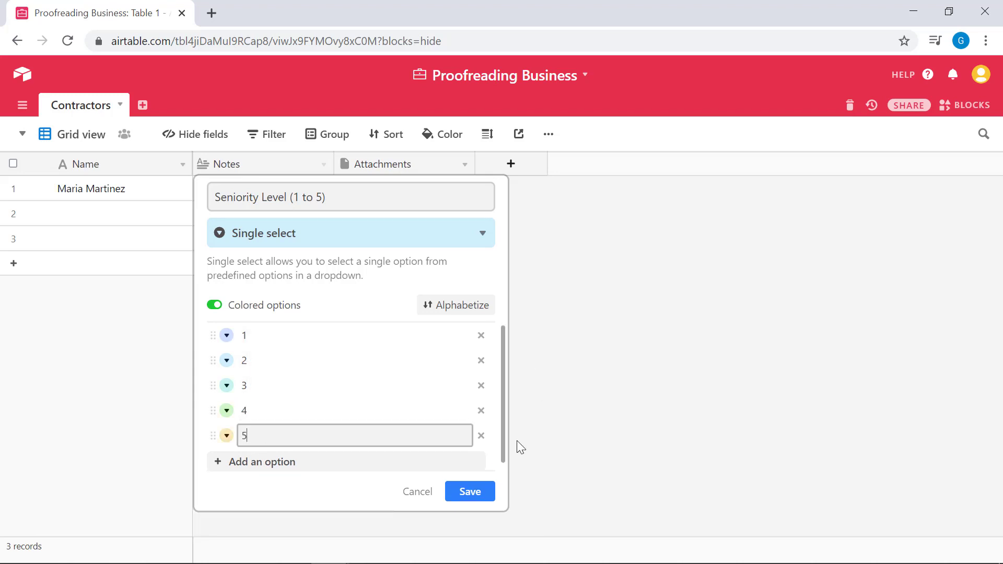
click(476, 495)
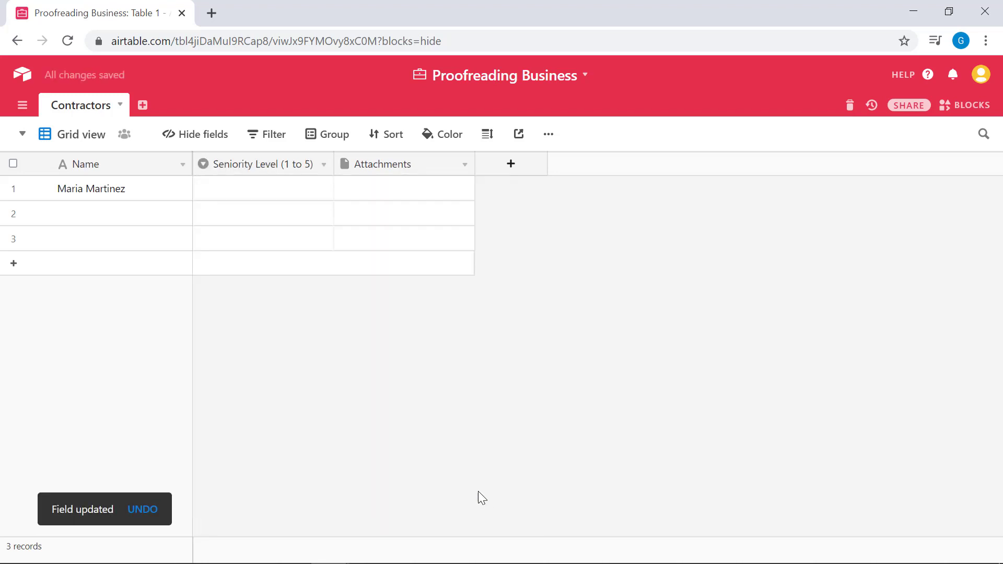
- Set the first contractor's seniority level to 5
click(314, 196)
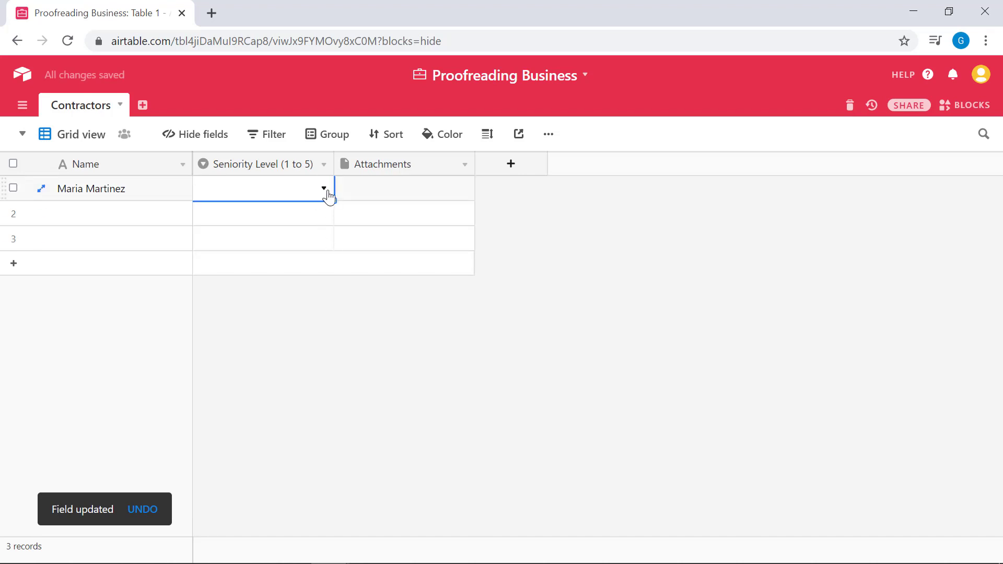
click(324, 189)
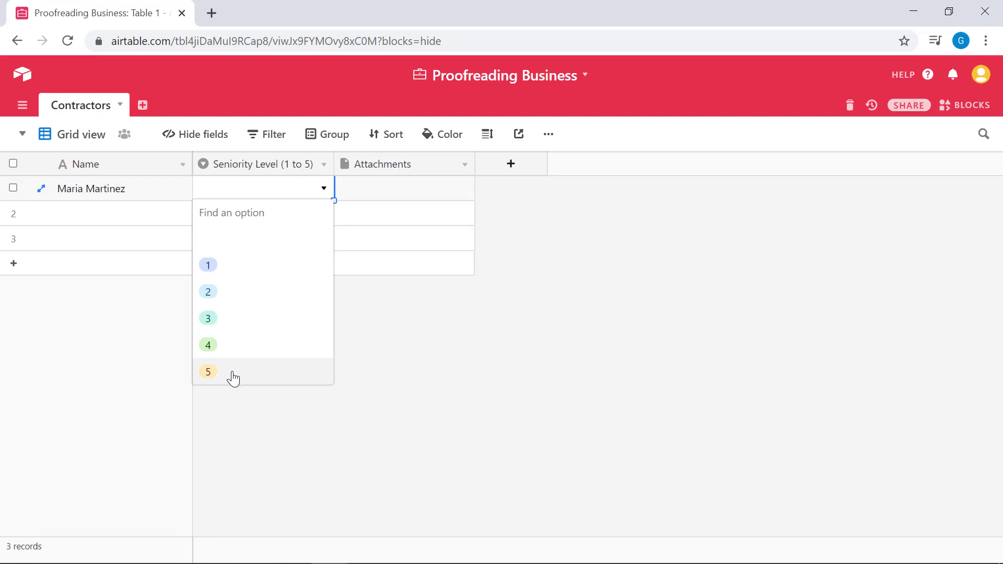
click(234, 375)
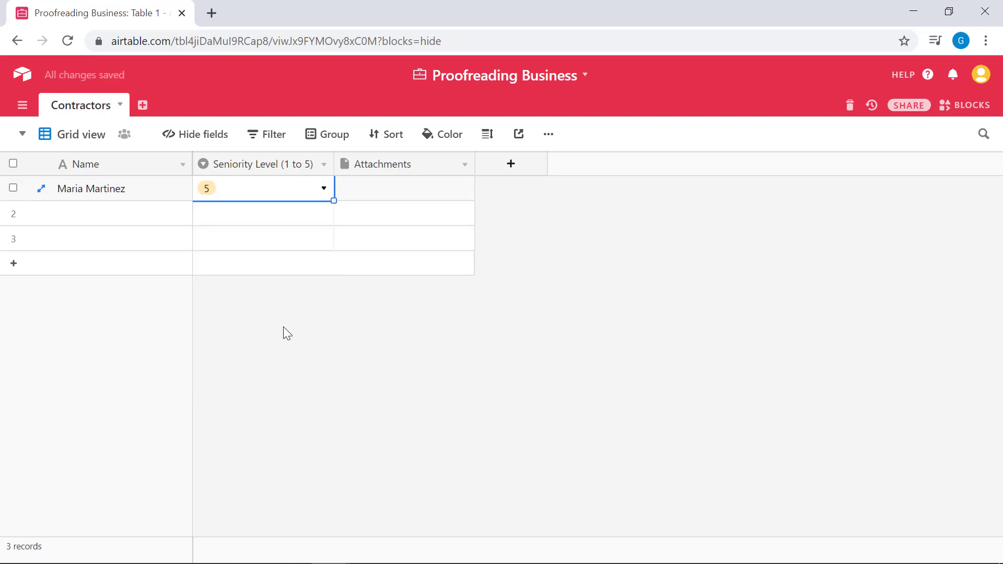
click(614, 272)
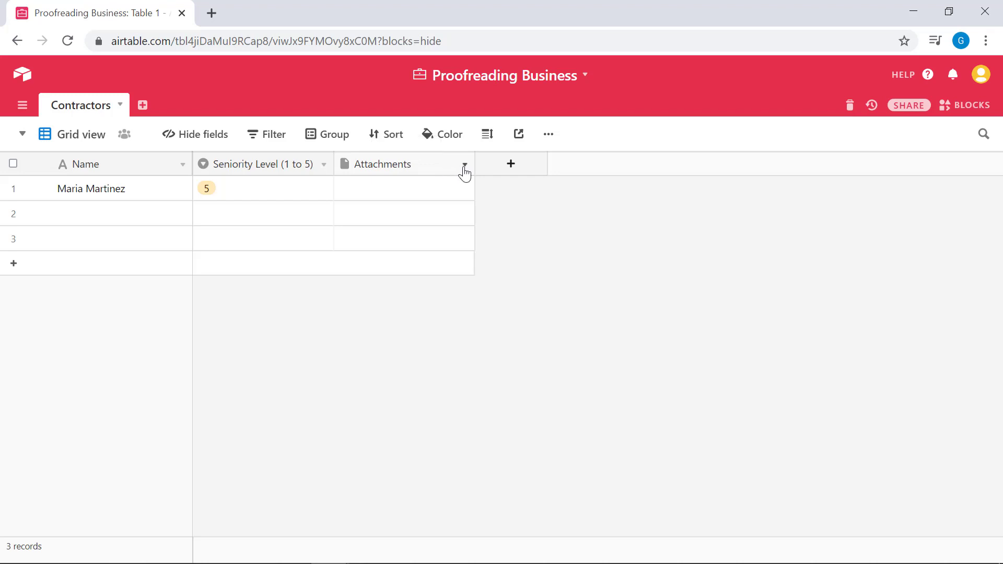
- Change the Attachments field's name to "Languages" and its type to Multiple select
click(401, 166)
double_click(401, 166)
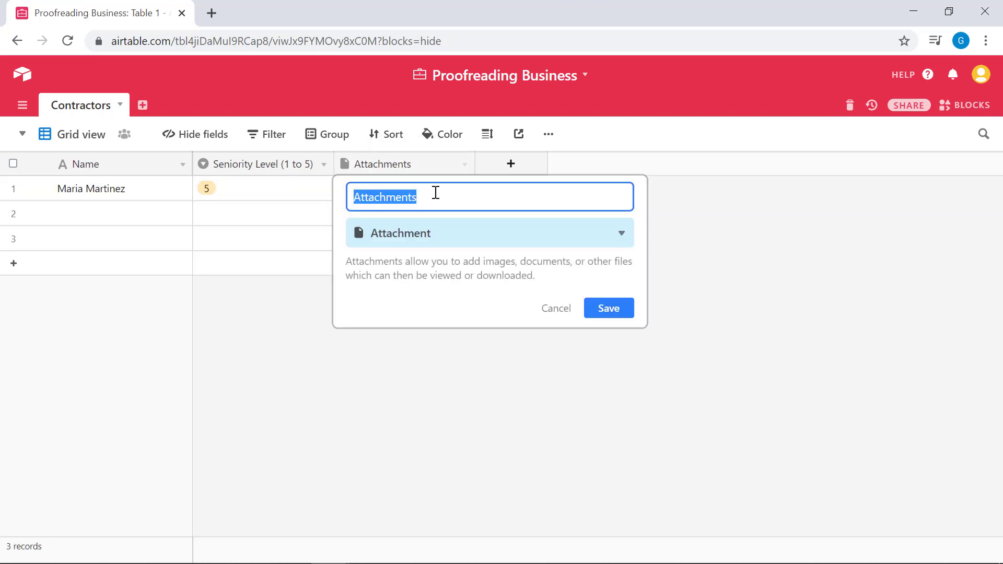
text(Languages)
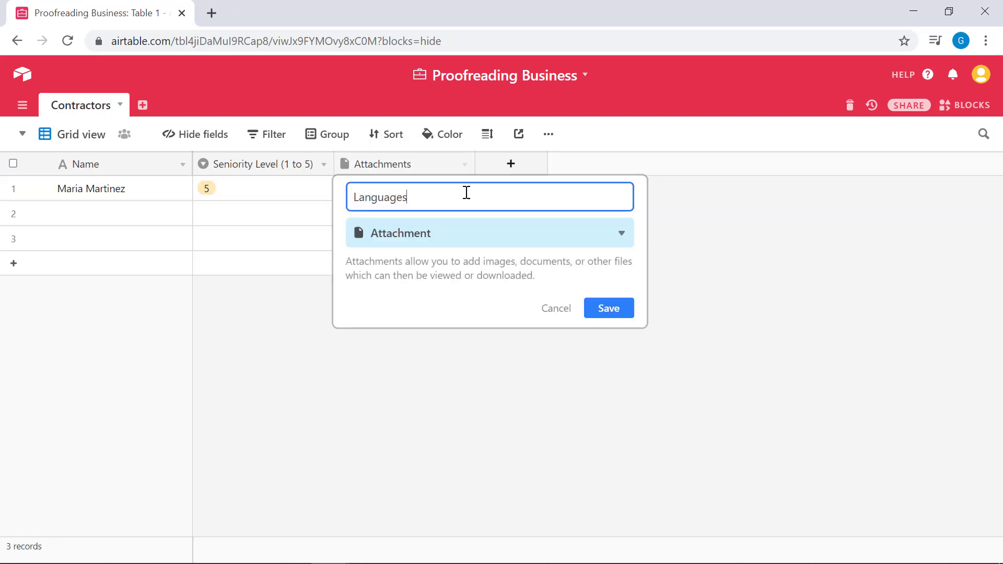
click(541, 234)
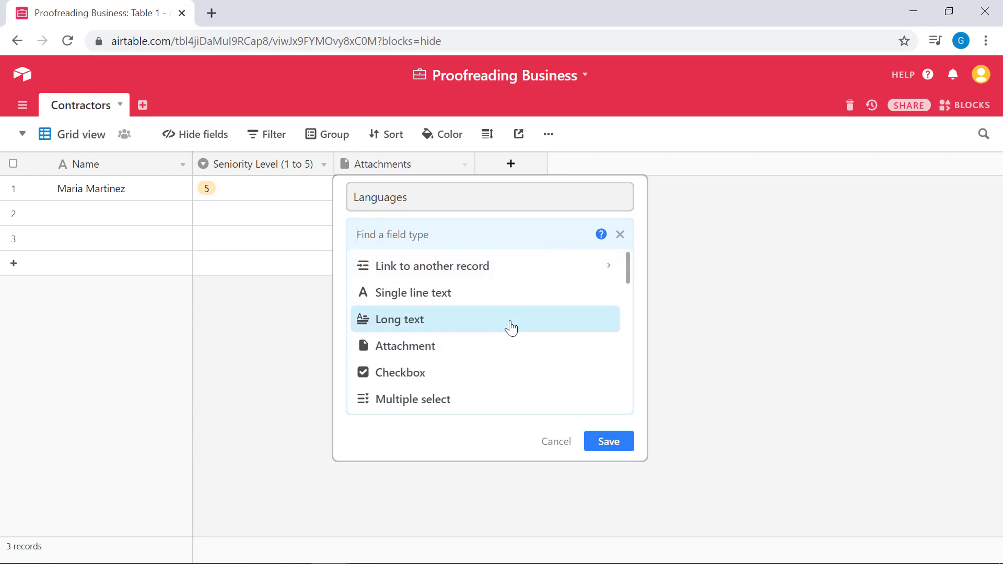
scroll(511, 328, down, 2)
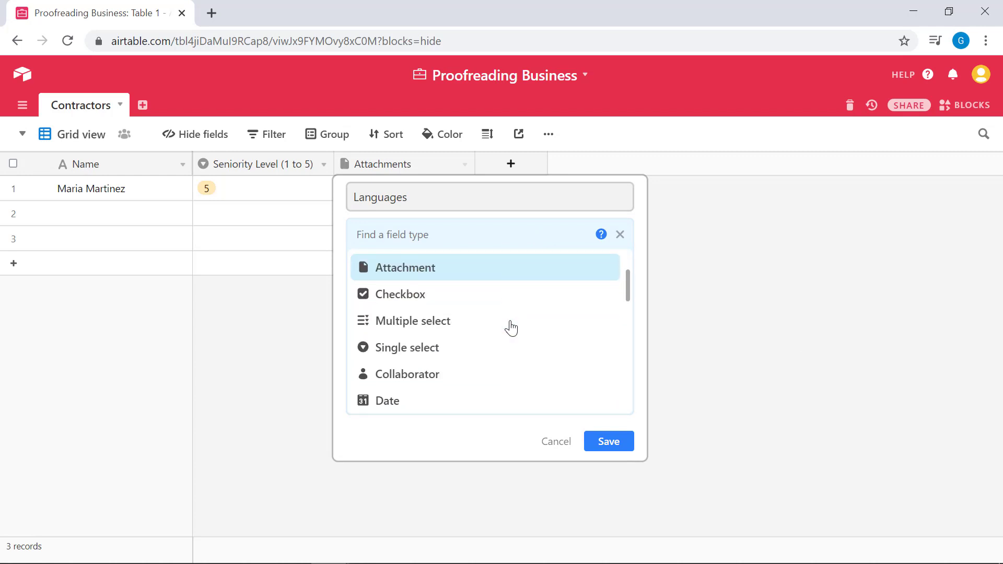
click(428, 328)
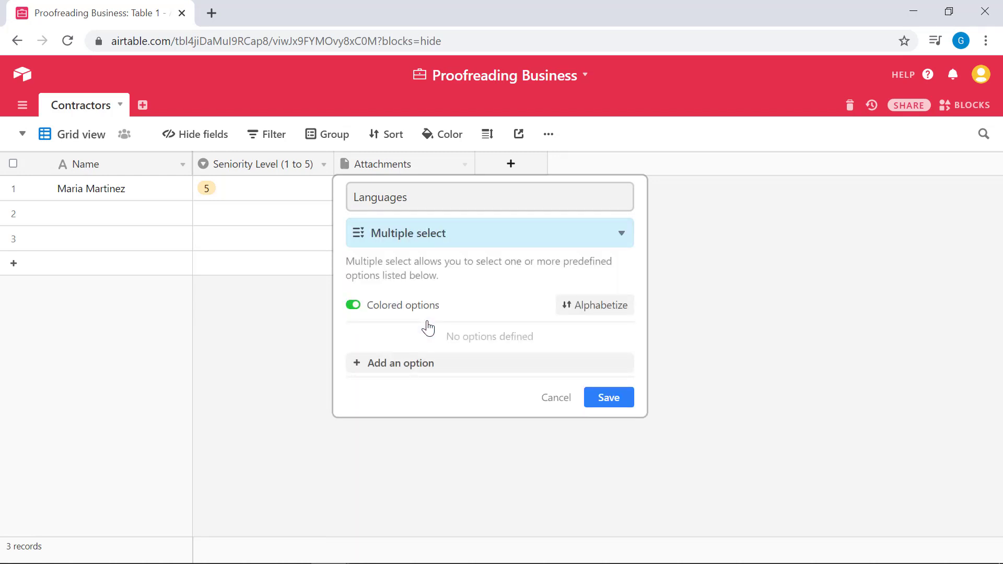
- Add the options English, Spanish, Italian, Arabic and Russian to the Languages field and save it
click(419, 364)
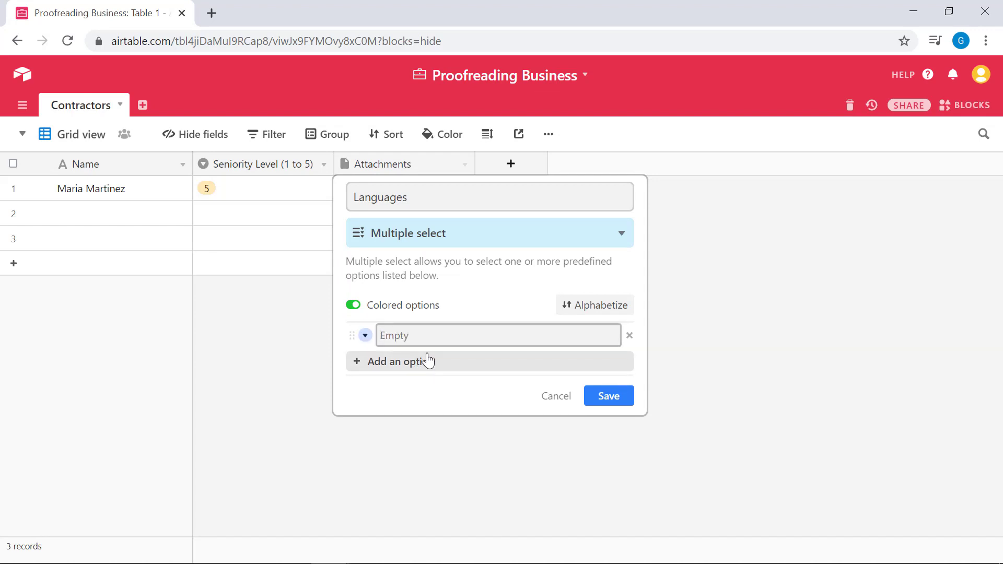
text(English)
key(Return)
text(S)
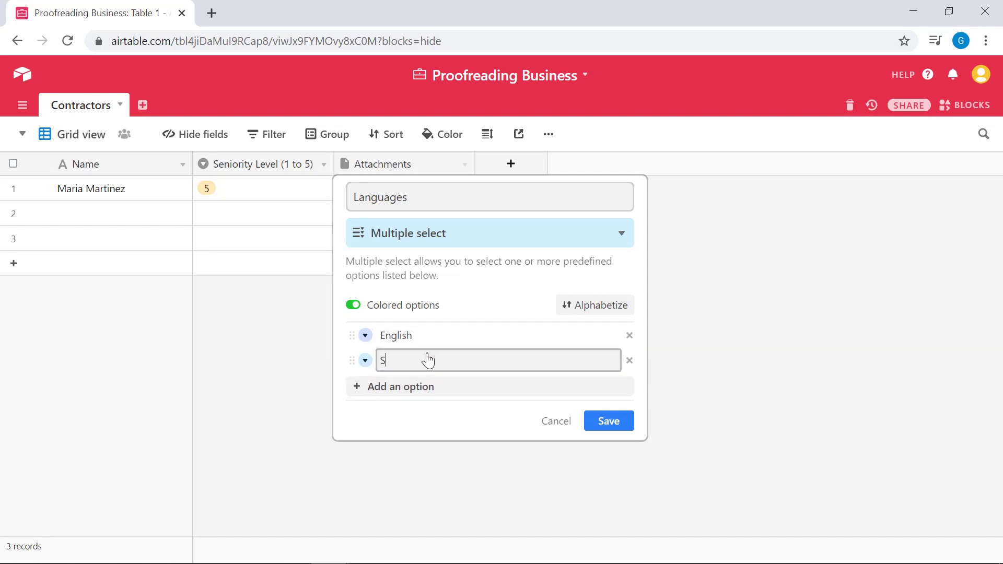
text(panish)
key(Return)
text(Italia)
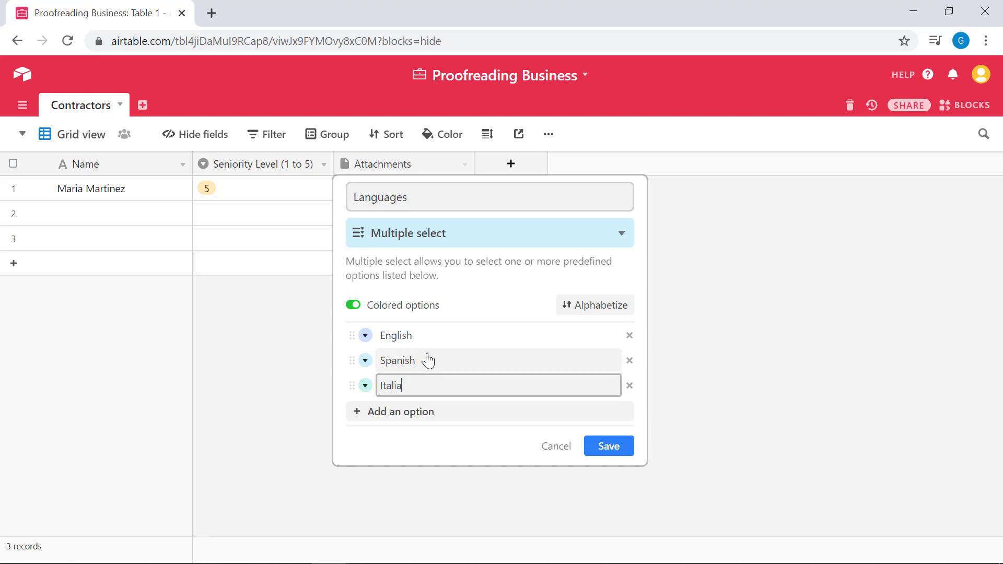
text(n)
key(Return)
text(Arabic)
key(Return)
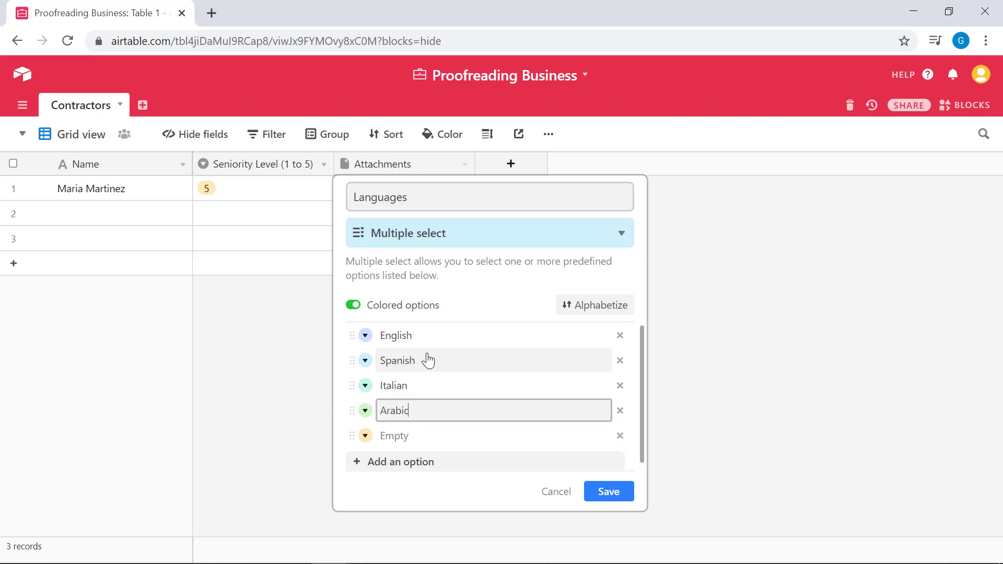
text(Russian)
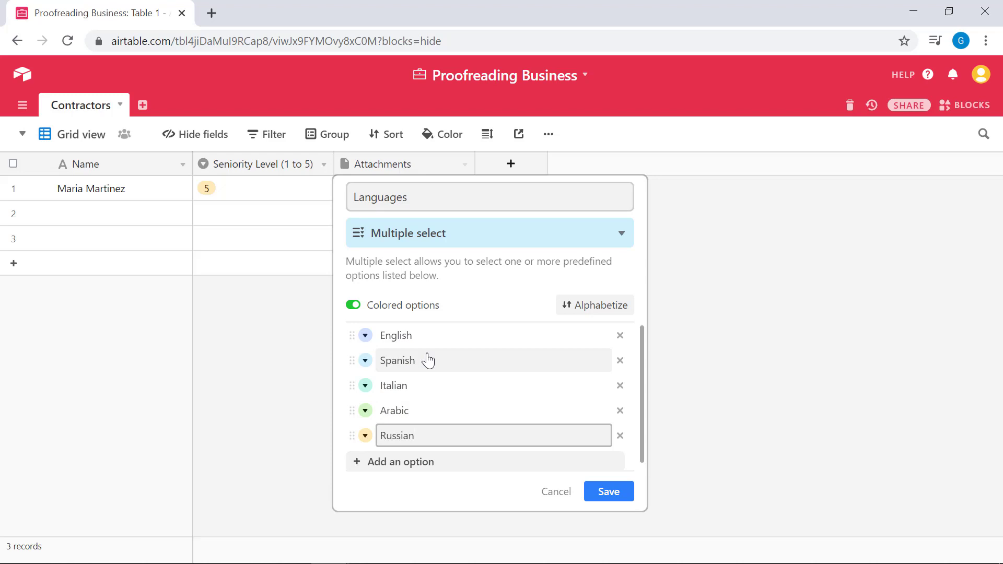
click(615, 491)
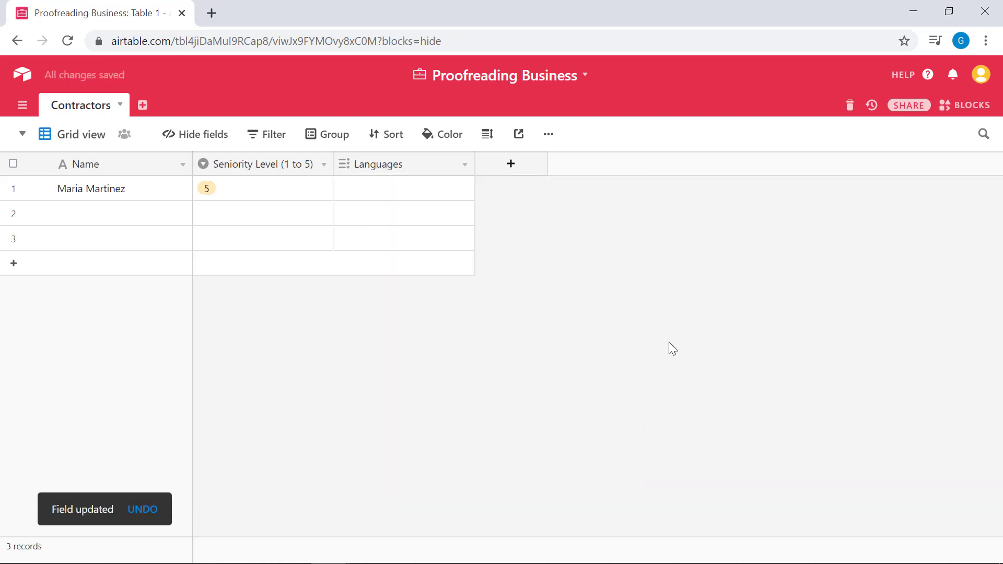
- Assign English, Spanish and Italian to the first contractor in the Languages field
click(436, 189)
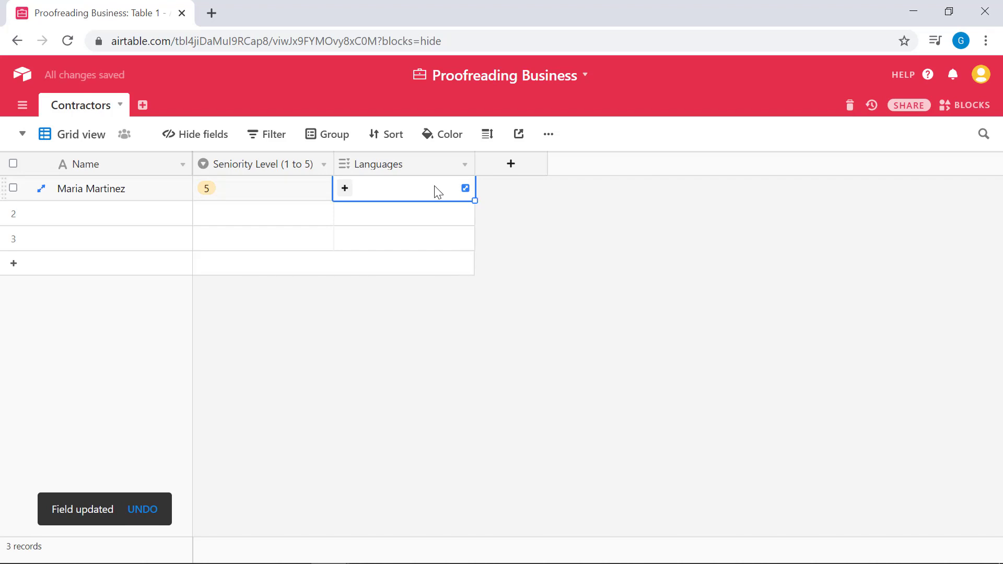
click(345, 188)
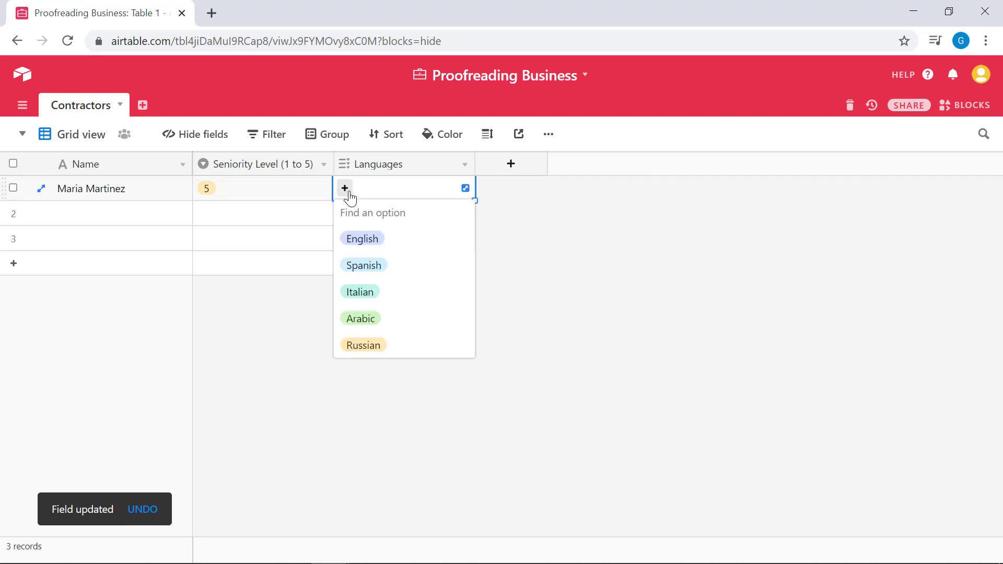
click(365, 245)
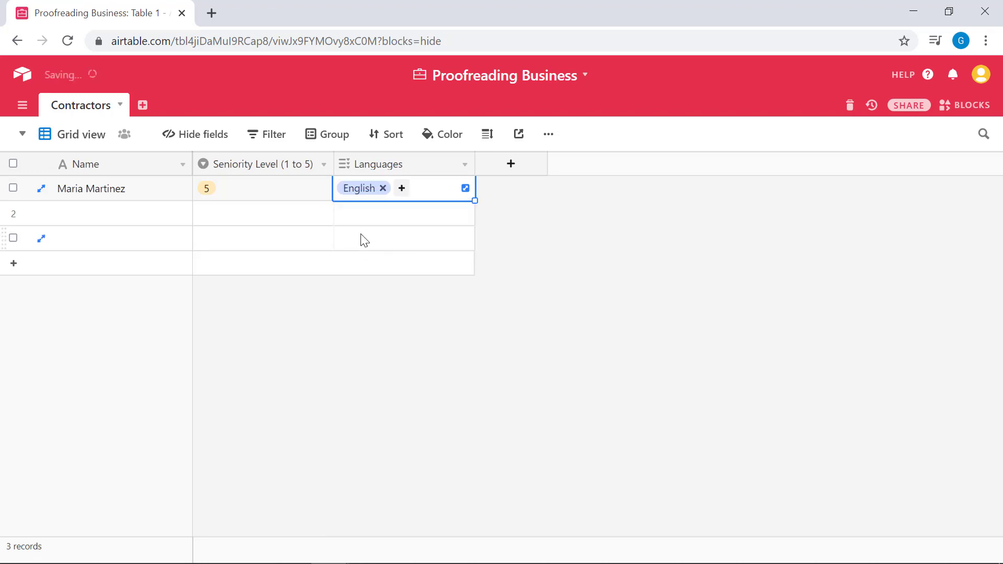
click(400, 189)
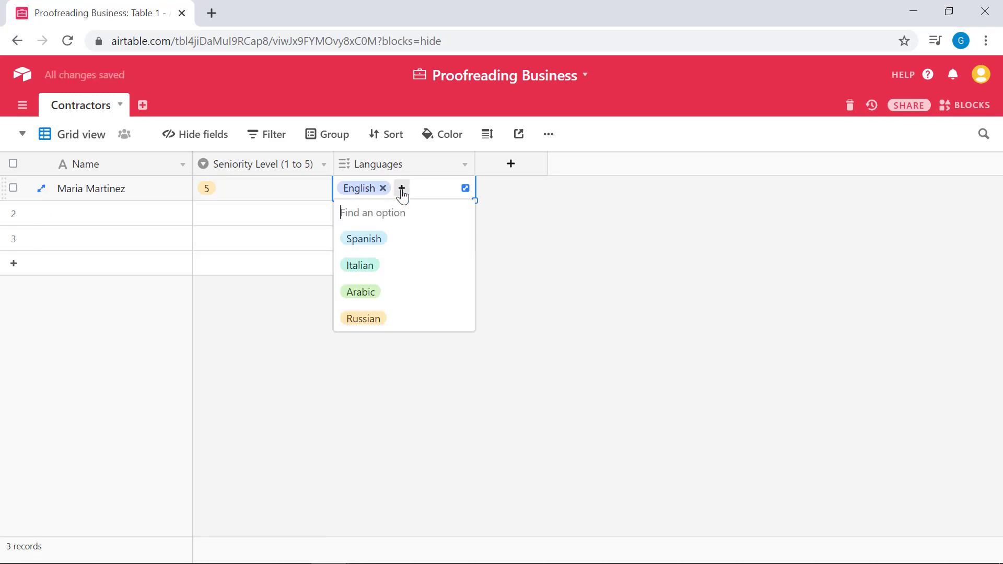
click(379, 240)
click(345, 209)
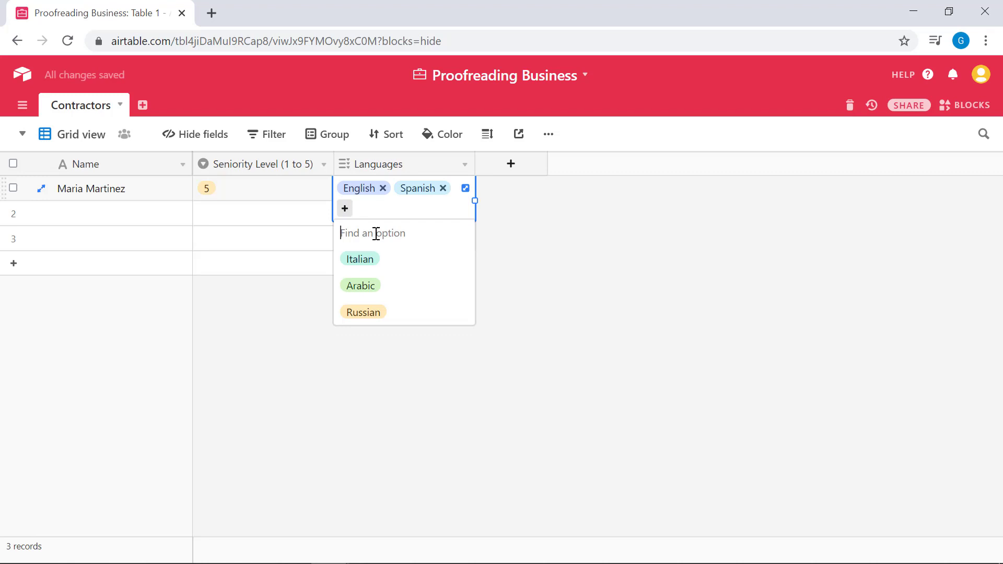
click(366, 264)
click(634, 254)
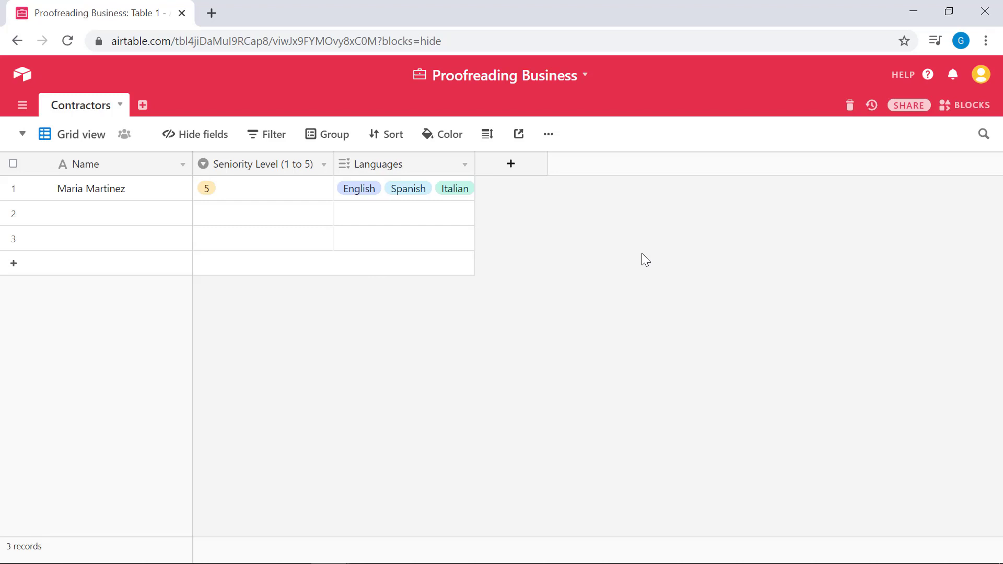
- Add a fourth field named "Rate / 1000 words" and set its type to Currency
click(519, 171)
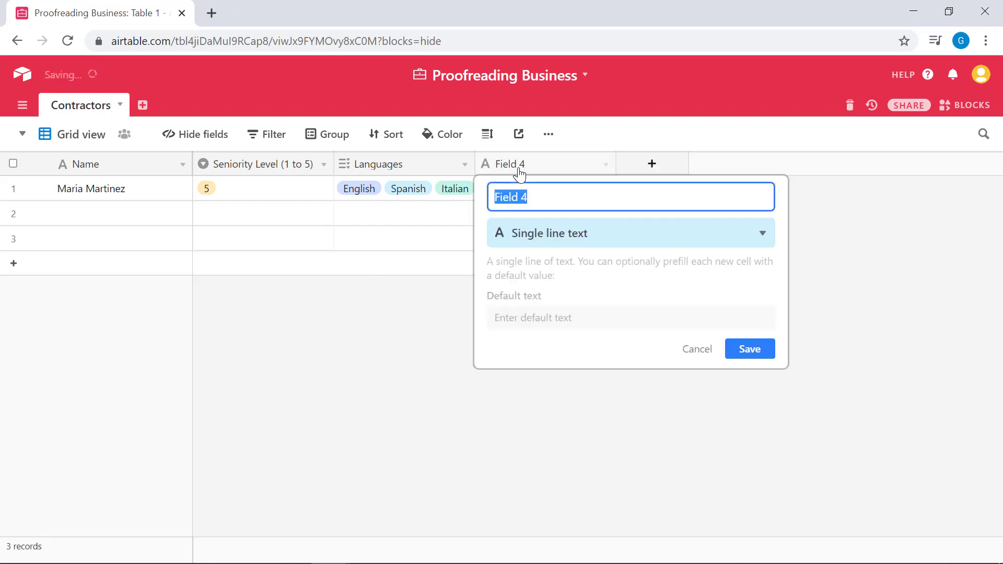
text(Rate )
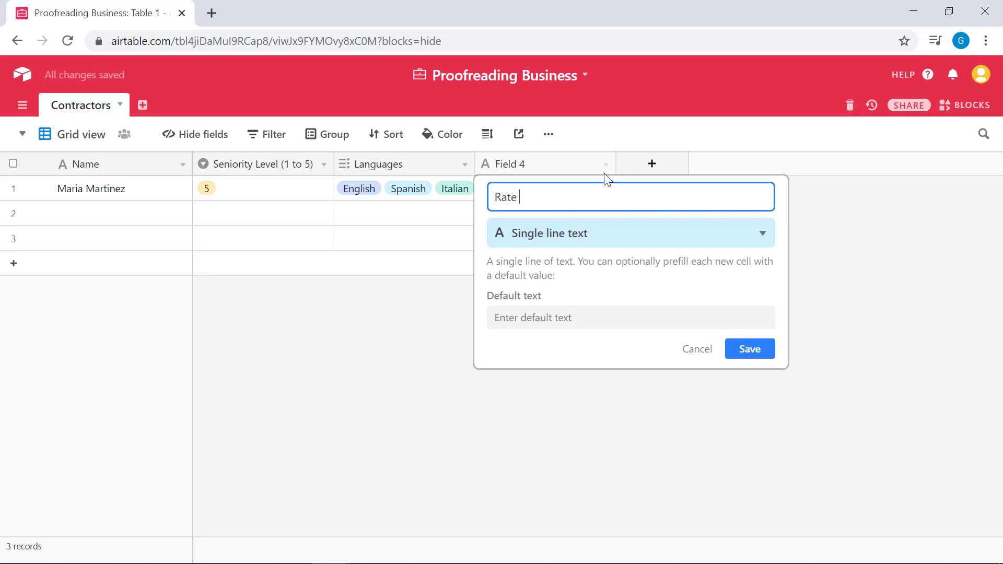
text(/ 100)
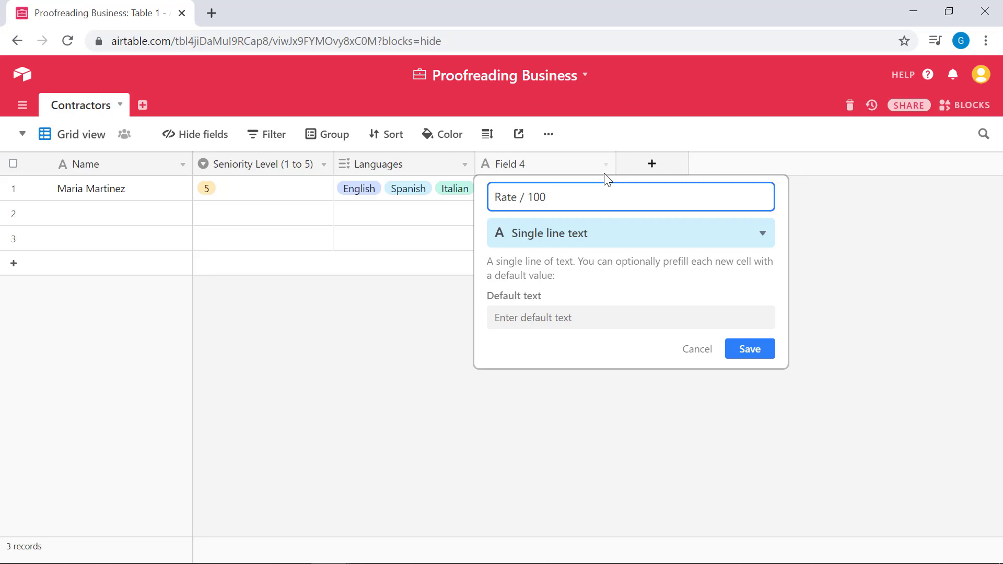
text(0 words)
click(761, 236)
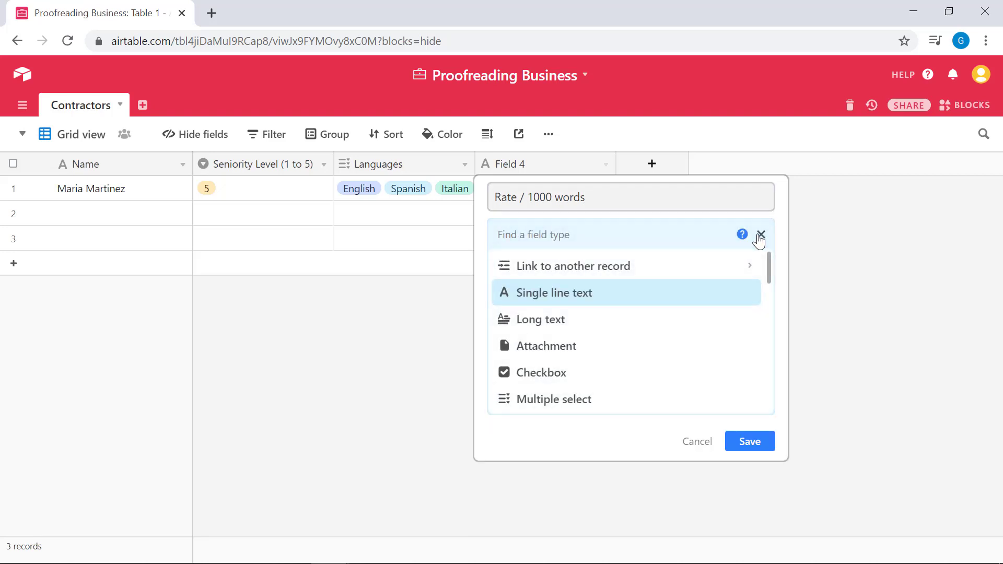
scroll(666, 305, down, 5)
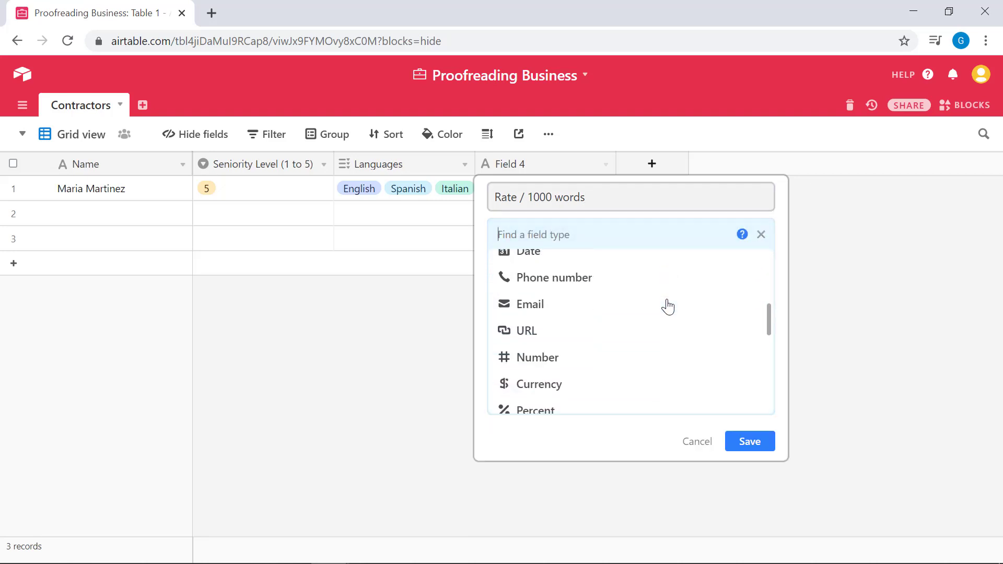
scroll(668, 306, down, 3)
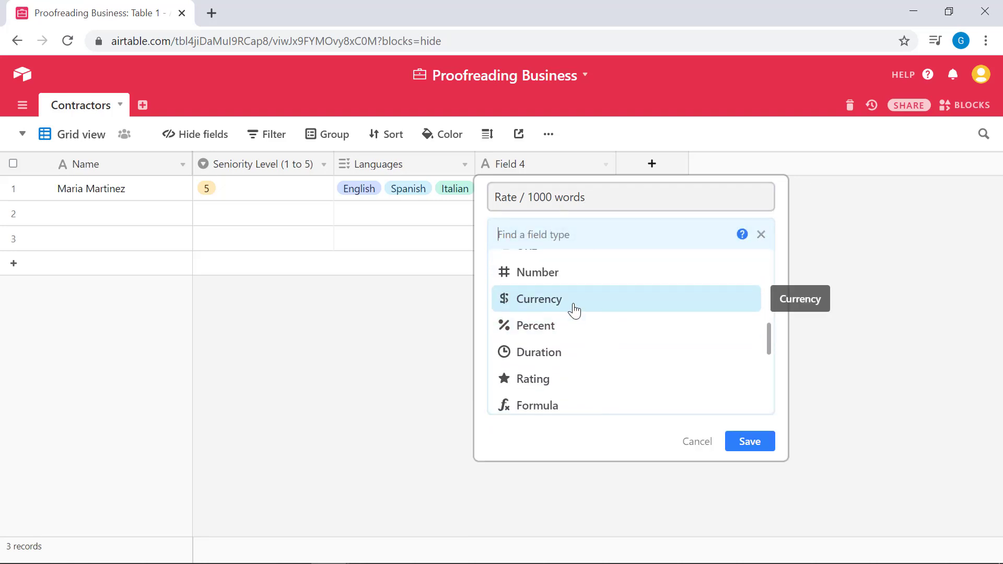
click(574, 310)
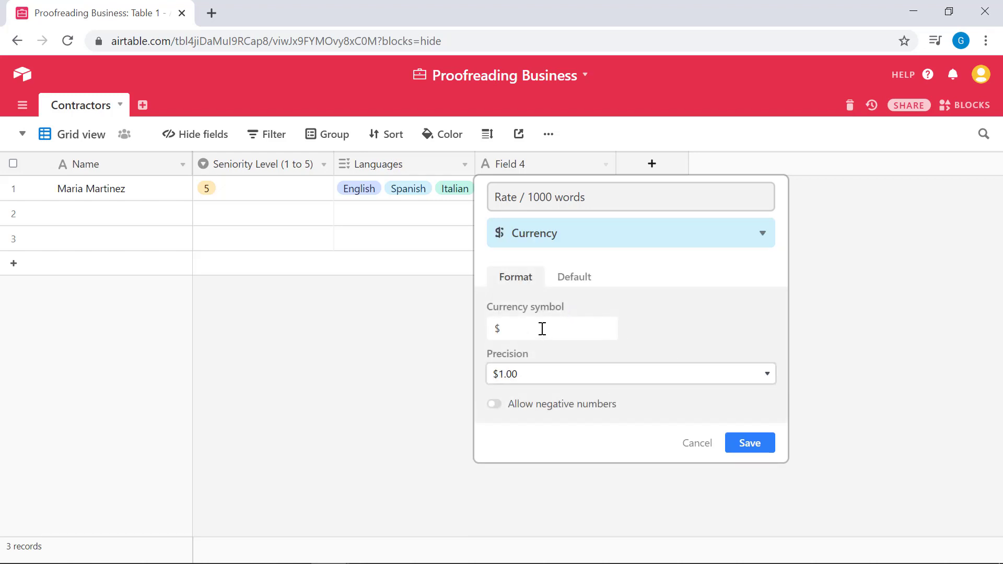
- Save the new currency field and enter a rate of 15 for the first contractor
click(758, 449)
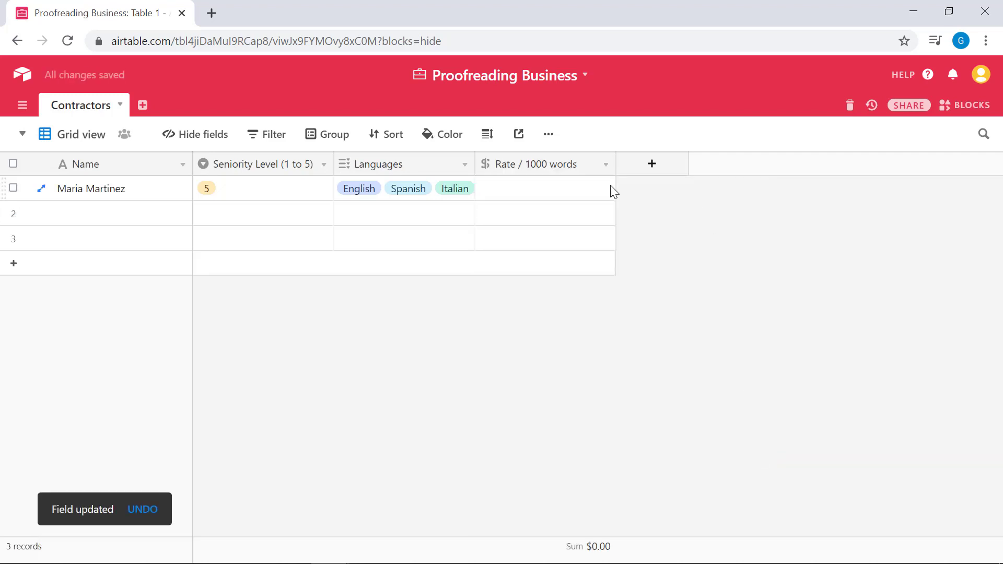
click(560, 196)
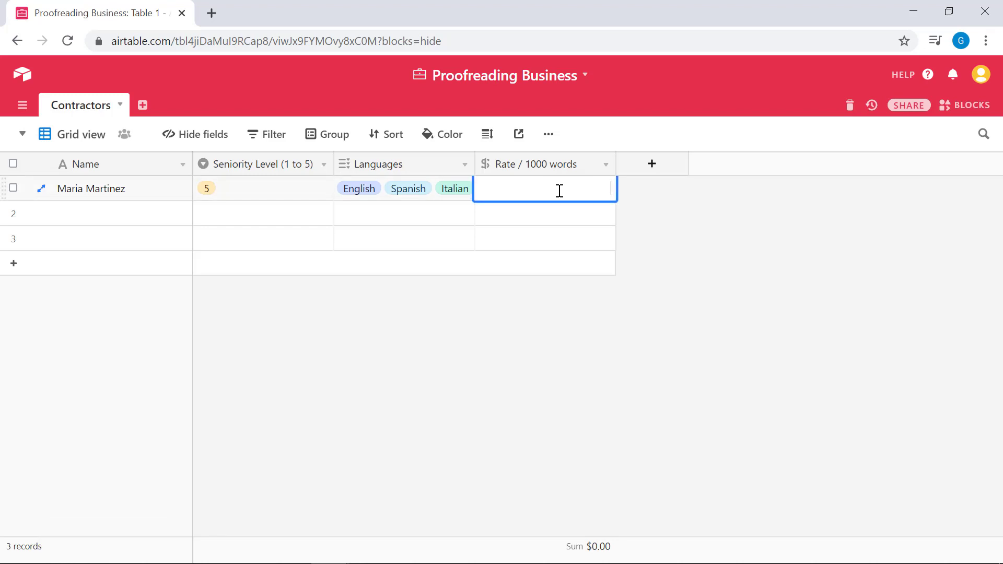
text(15)
key(Return)
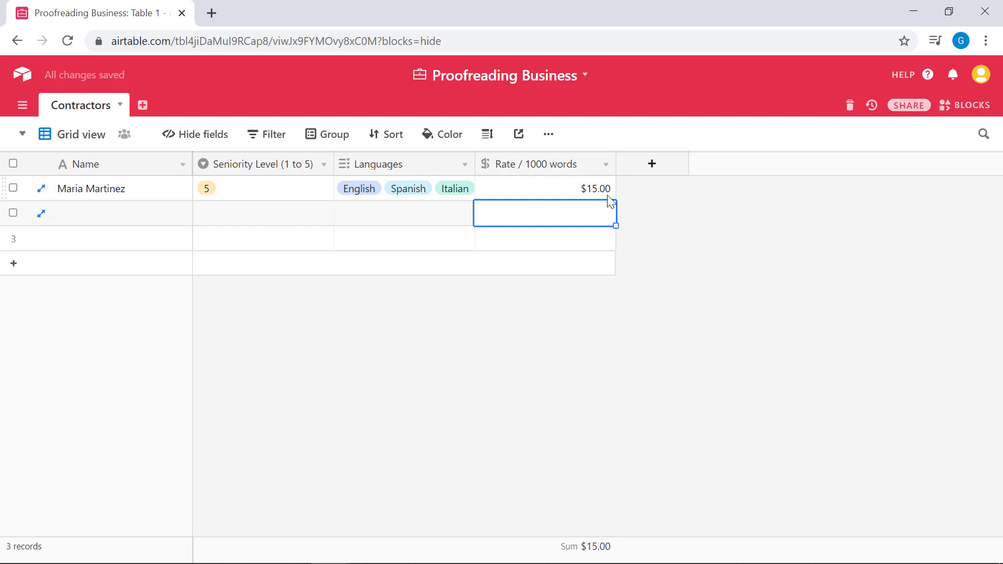
- Set the currency precision of the Rate / 1000 words field to $1.0, keep the $ symbol, and save the field
click(605, 165)
click(546, 191)
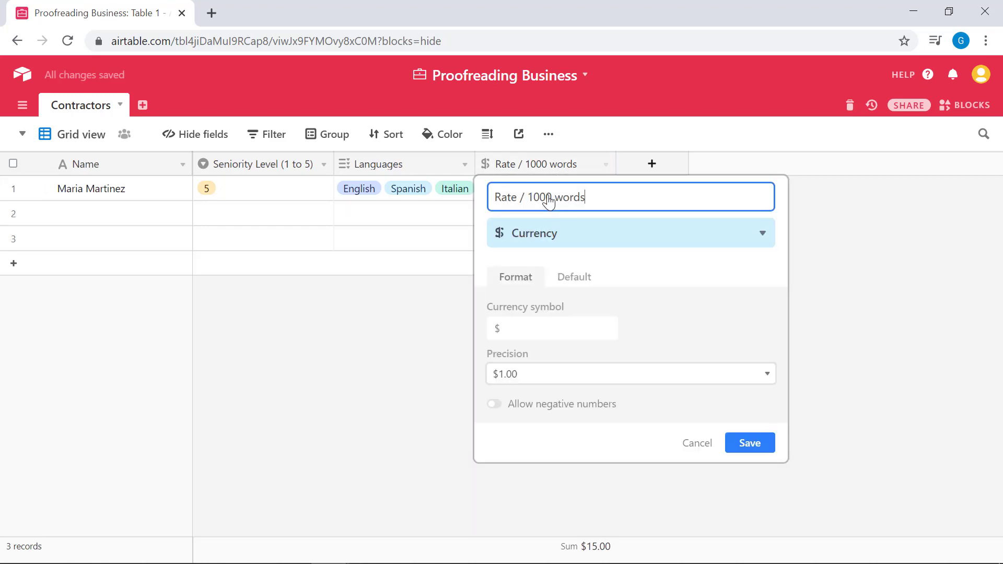
click(712, 375)
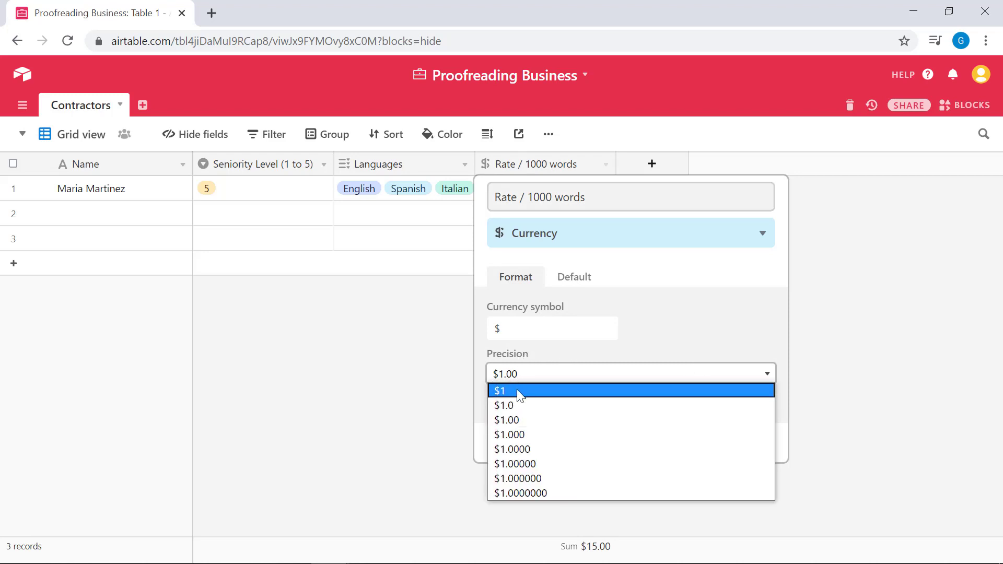
click(517, 406)
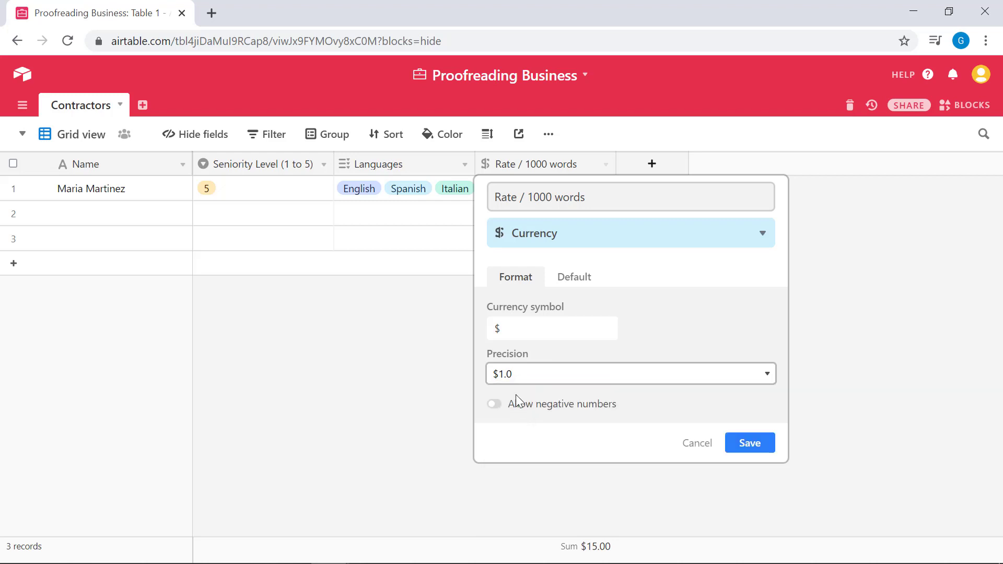
click(752, 245)
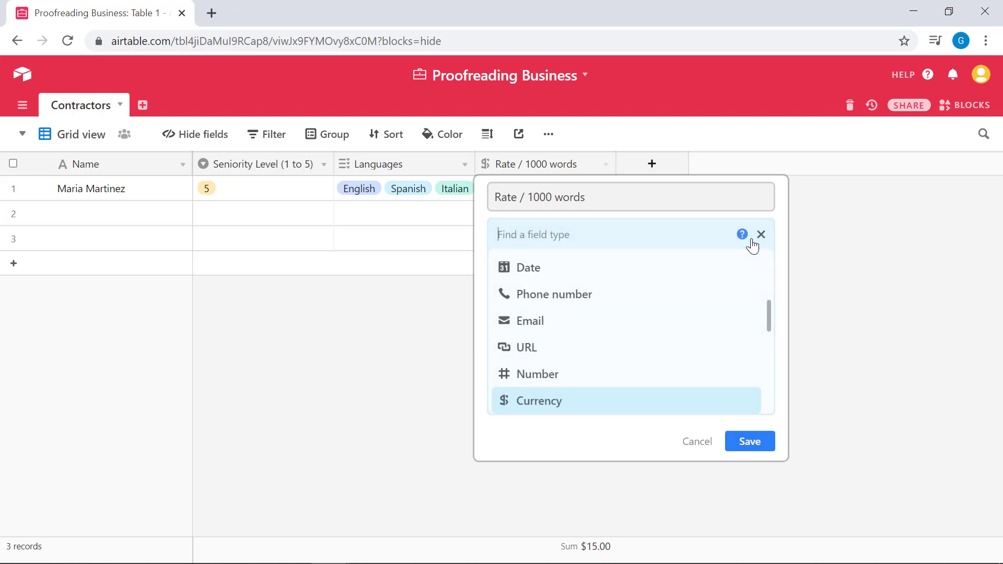
click(779, 237)
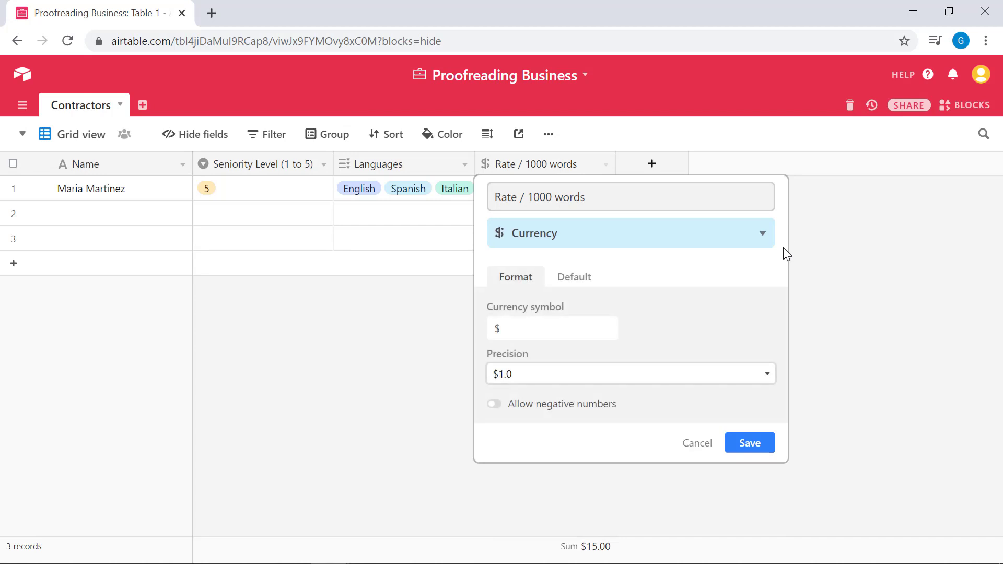
click(582, 278)
click(515, 277)
click(538, 330)
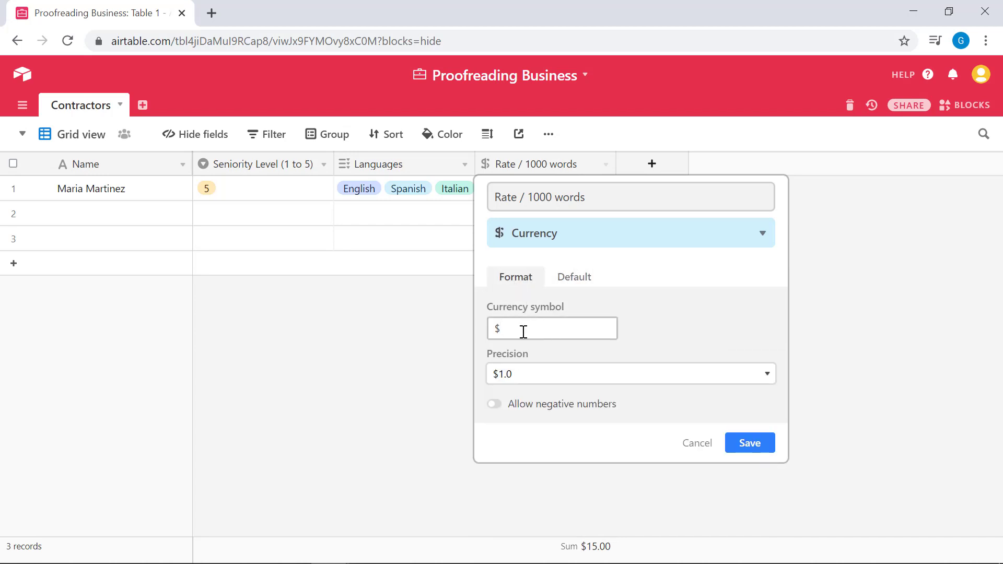
drag(499, 329, 604, 332)
click(750, 443)
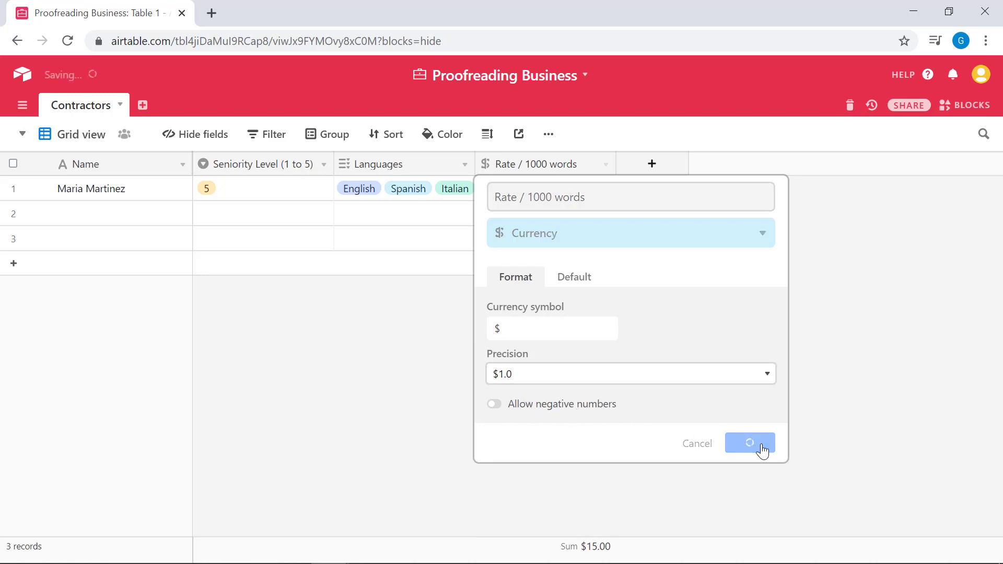